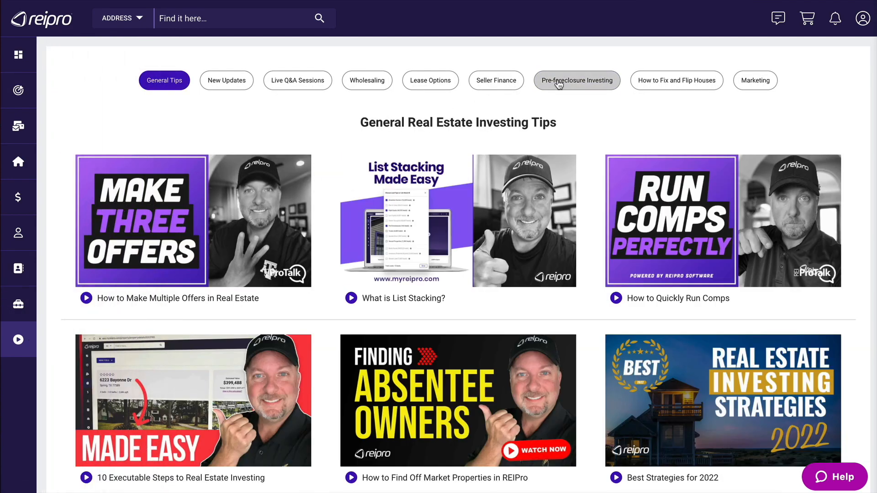
Open the Pre-foreclosure Investing training videos and look through the list of episodes.
click(571, 80)
scroll(577, 297, down, 10)
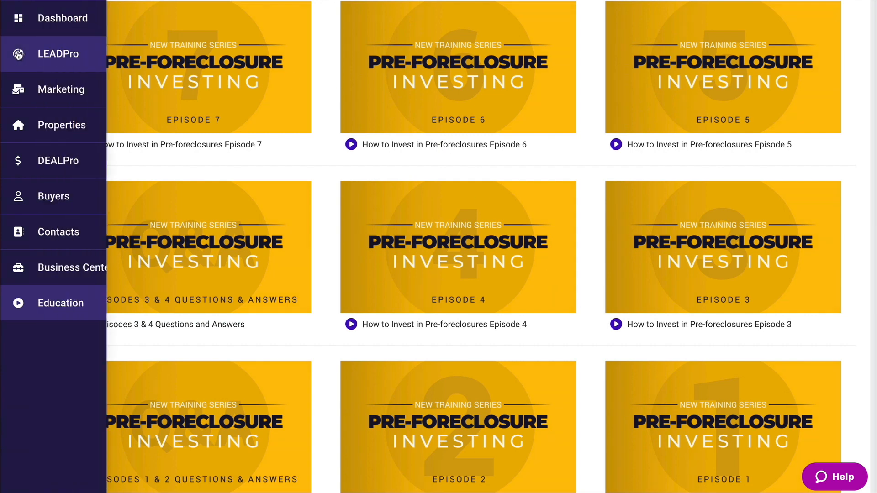
In LEADPro, set the search location to Houston, TX and select the Pre-Foreclosures lead type.
click(26, 58)
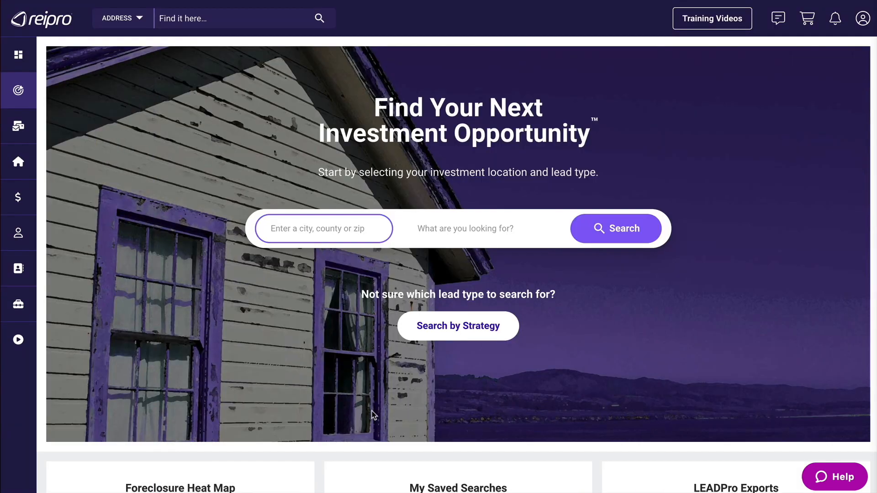
click(304, 229)
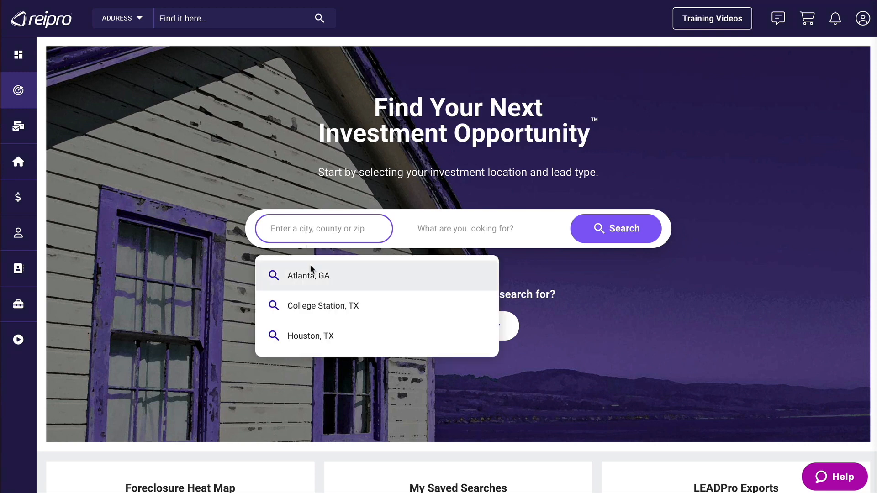
click(312, 338)
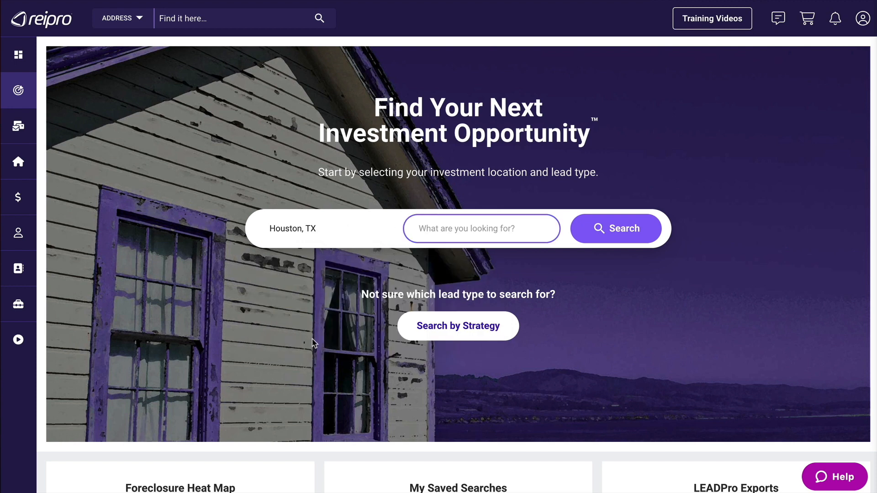
click(453, 229)
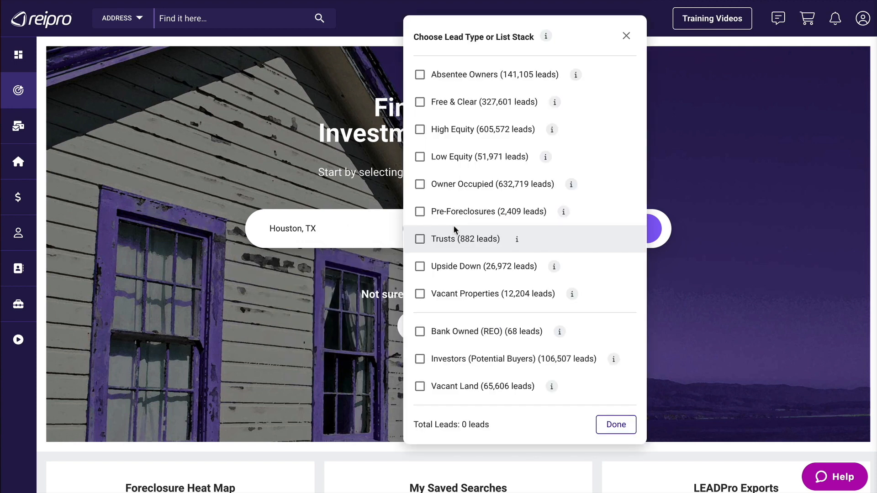
click(420, 212)
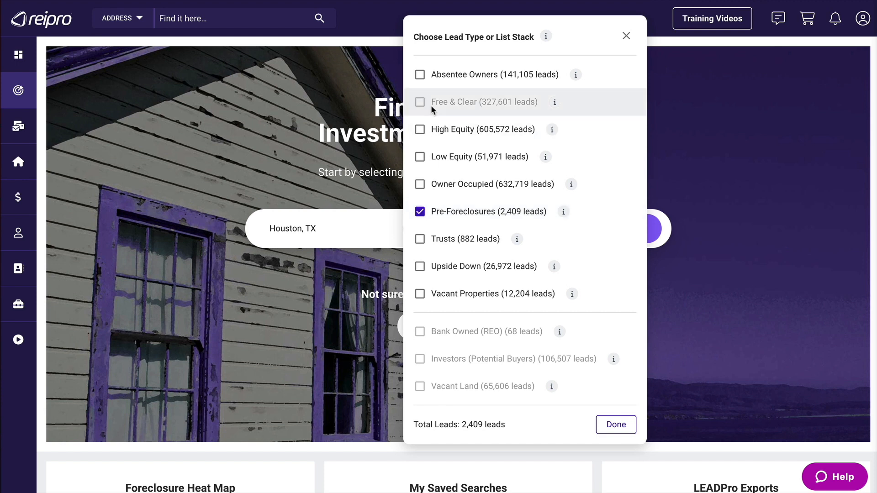
Try stacking Absentee Owners and Vacant Properties onto the Pre-Foreclosures lead type, and clear both selections again.
click(420, 75)
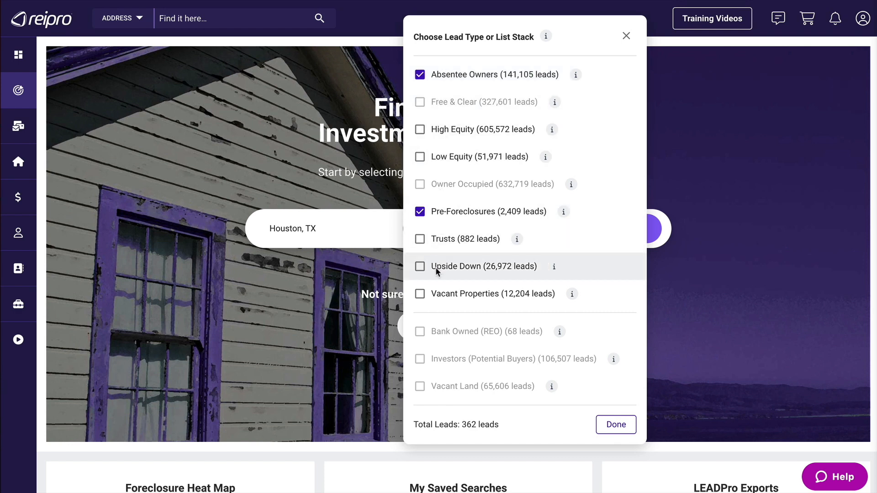
click(421, 293)
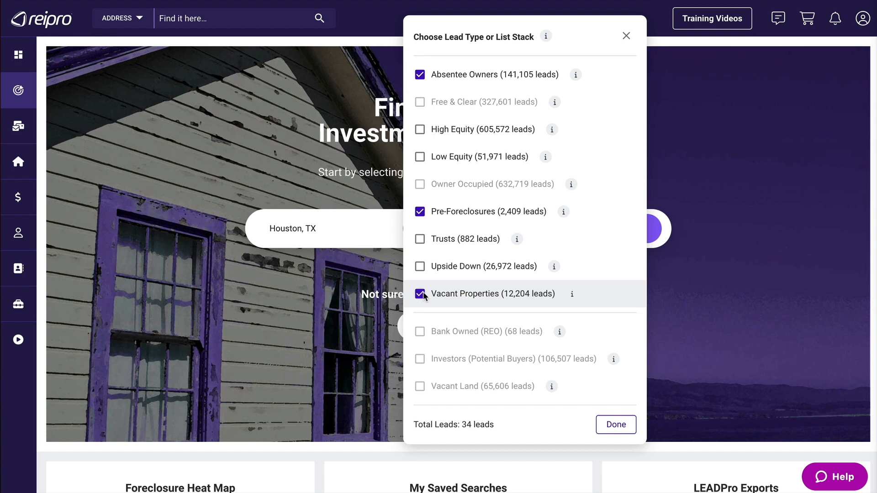
click(423, 294)
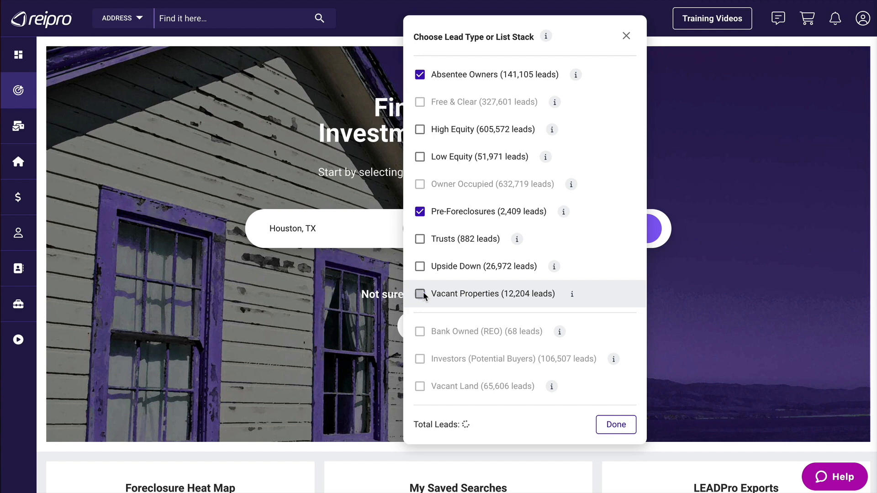
click(417, 77)
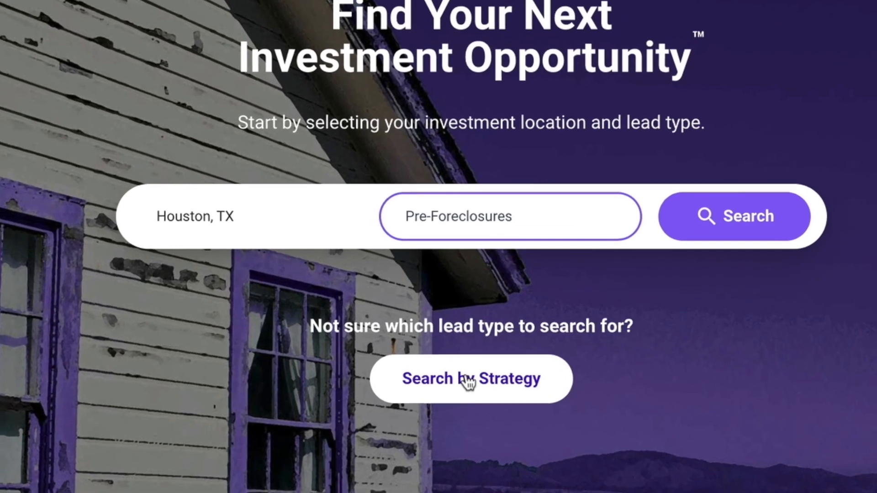
Look over the investing strategies offered by Search by Strategy and close the list without choosing one.
click(455, 324)
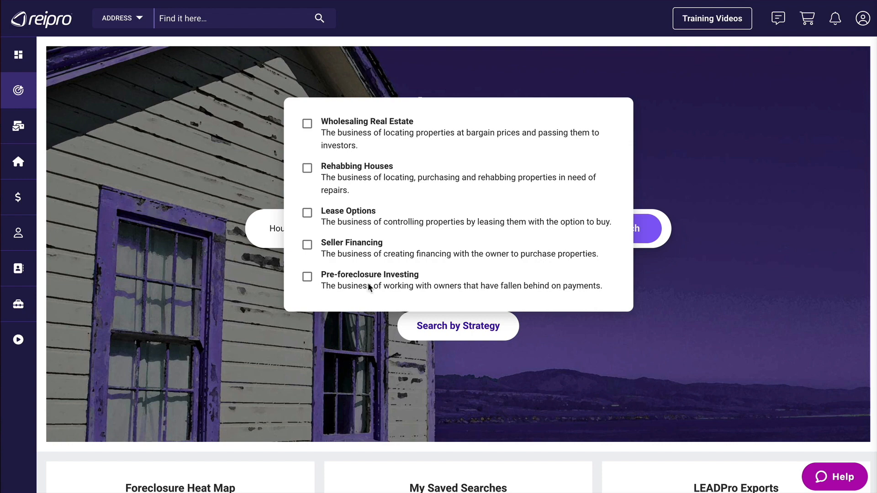
click(361, 344)
Open Texas on the Foreclosure Heat Map and inspect the foreclosure figures of individual counties.
scroll(359, 349, down, 4)
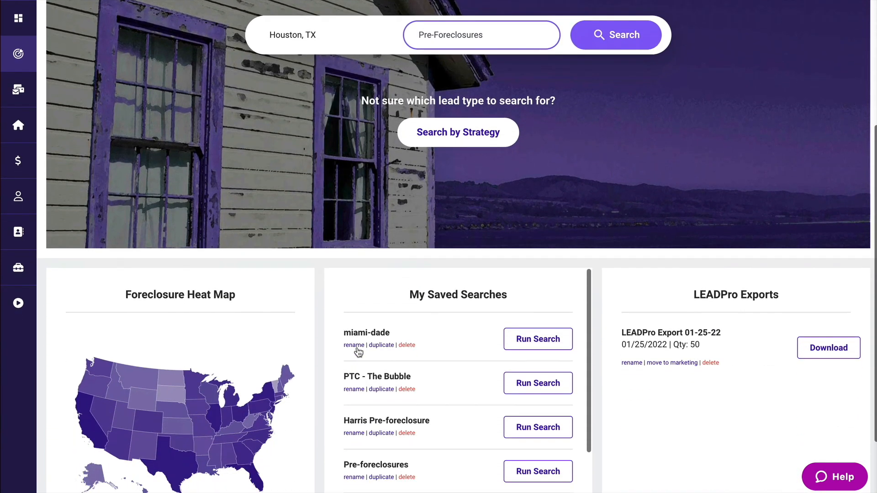
scroll(316, 348, down, 2)
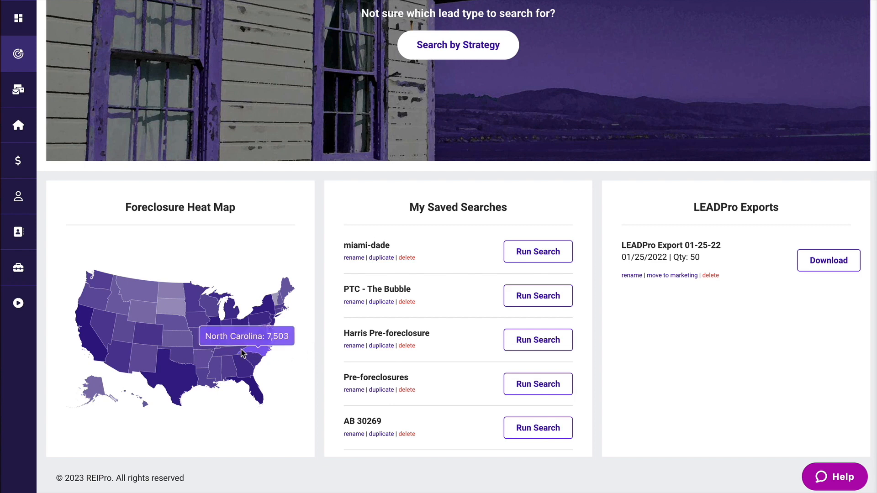
click(178, 376)
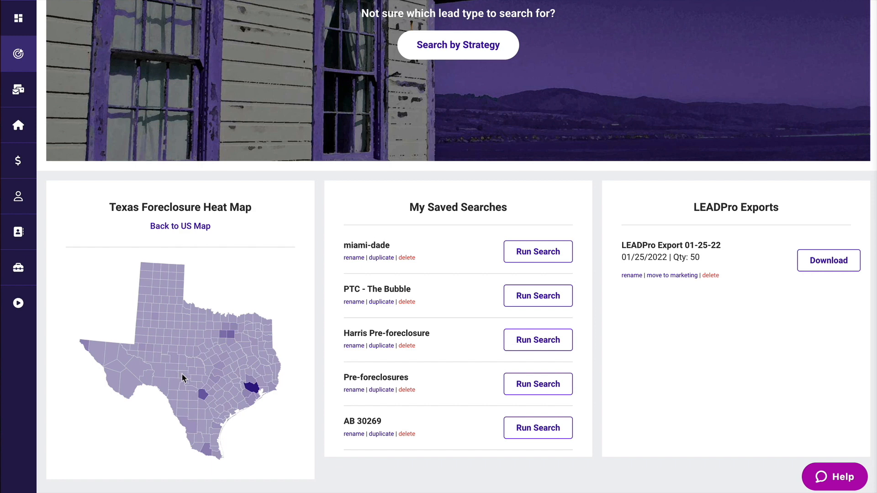
mouse_move(199, 391)
mouse_move(233, 378)
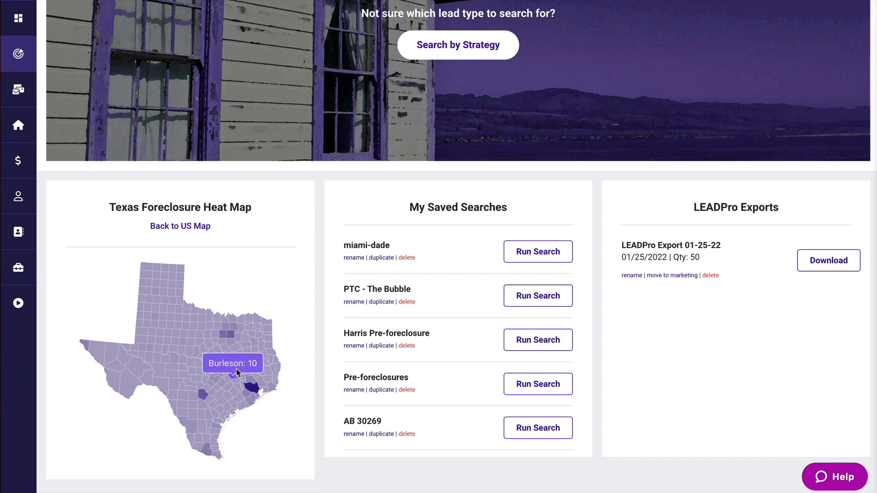
Run the lead search for Pre-Foreclosures in Houston, TX.
scroll(317, 259, up, 5)
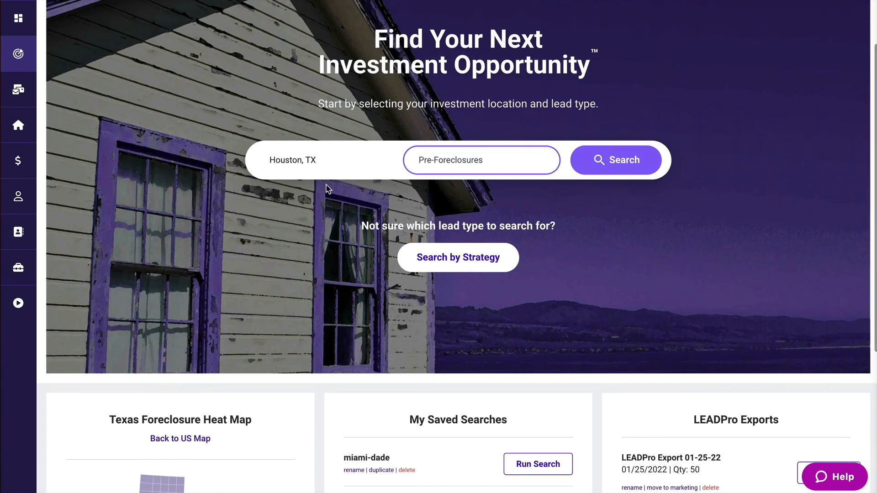
scroll(328, 191, up, 1)
scroll(327, 191, up, 1)
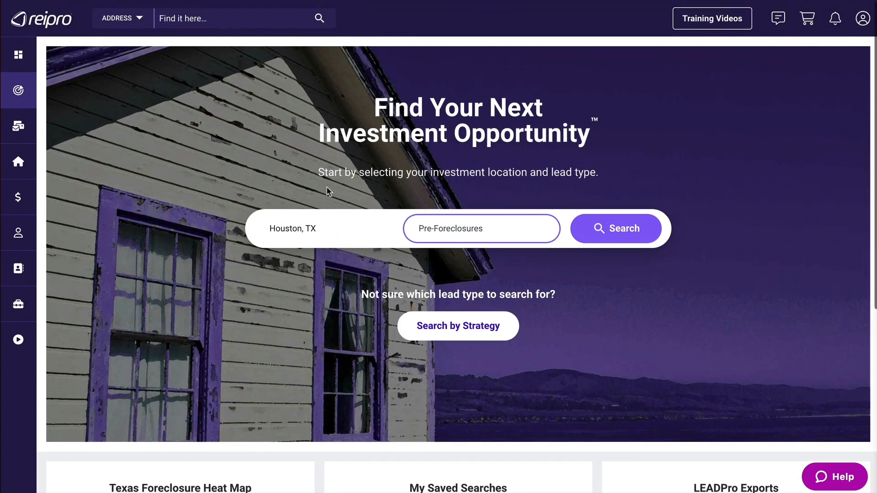
click(613, 228)
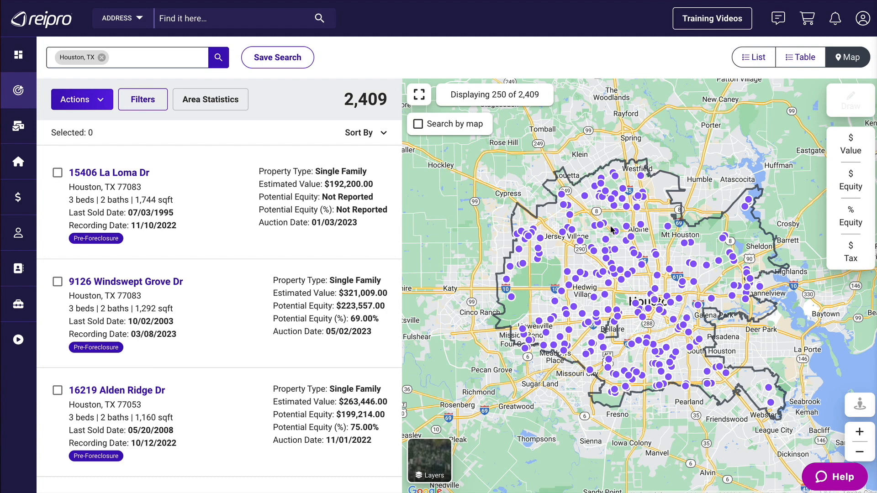
Filter the property types to Single Family only, excluding Condo, Townhouse, Multi-Family and Mobile.
click(141, 101)
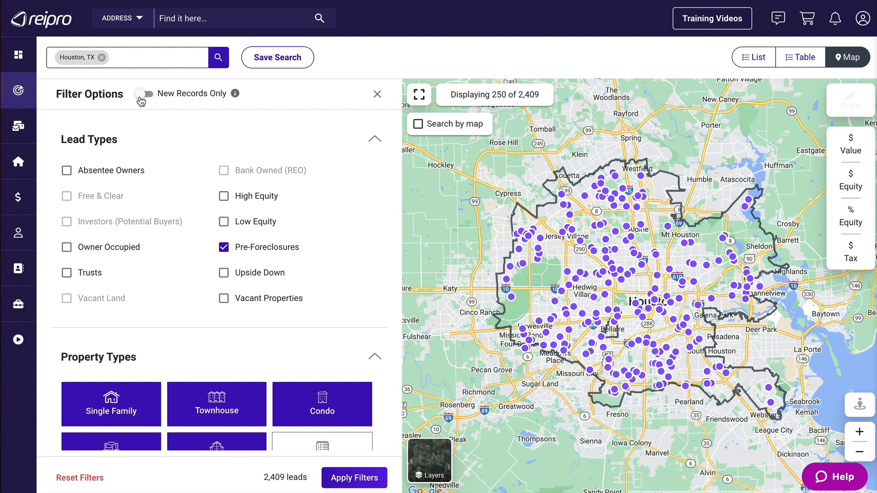
scroll(149, 168, down, 5)
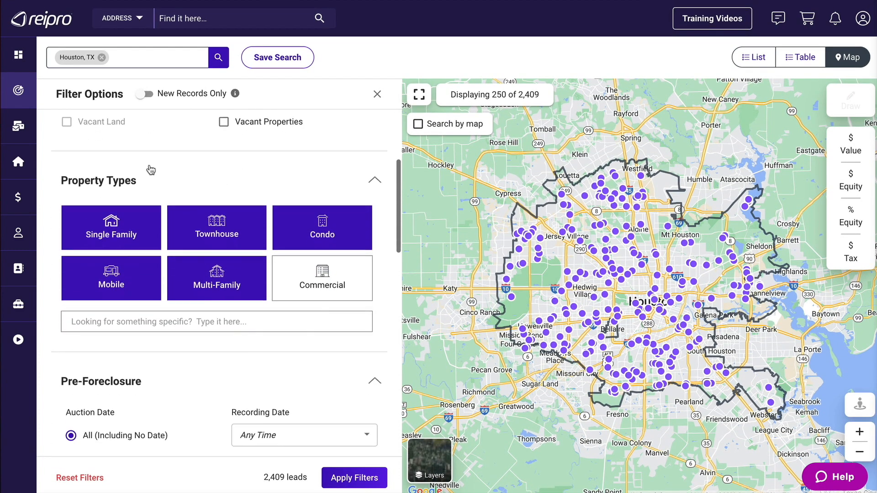
click(316, 201)
click(235, 201)
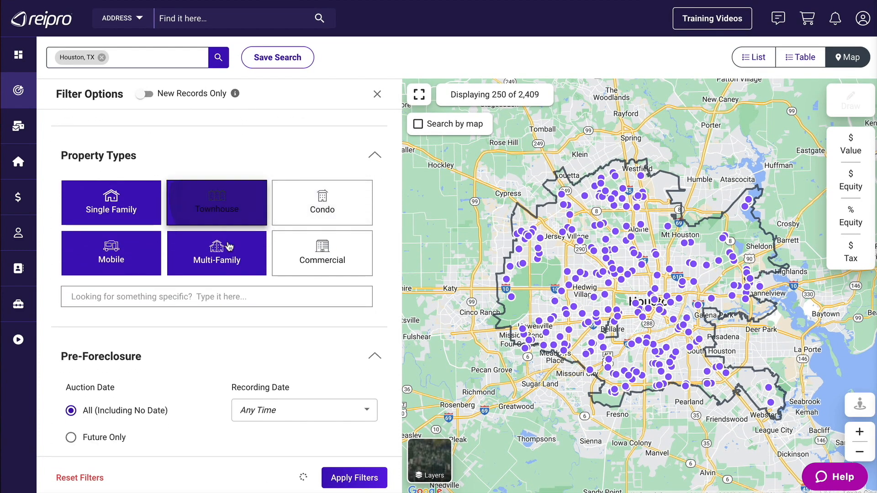
click(226, 249)
click(136, 251)
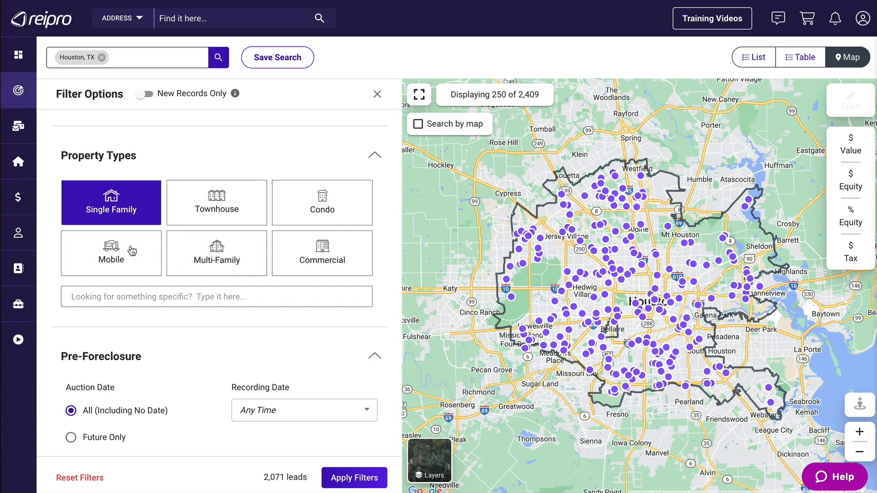
Set the pre-foreclosure auction date filter to Future Only and keep the recording date at Any Time.
scroll(132, 250, down, 3)
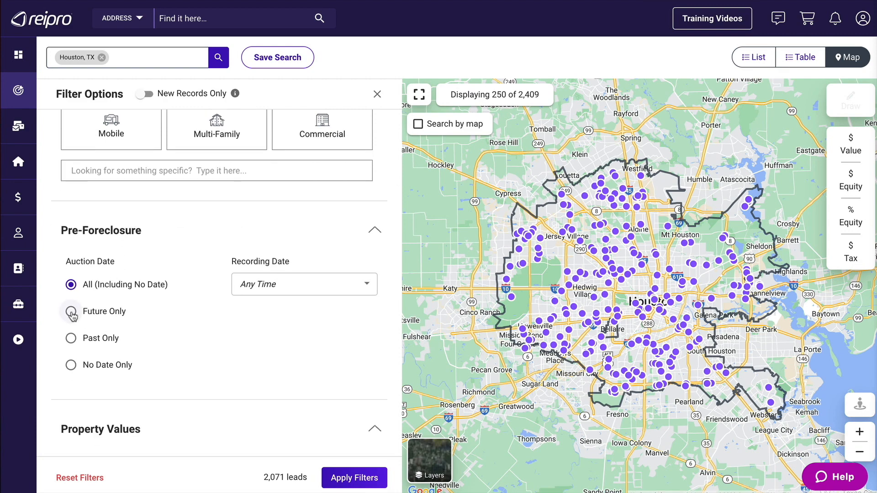
click(71, 312)
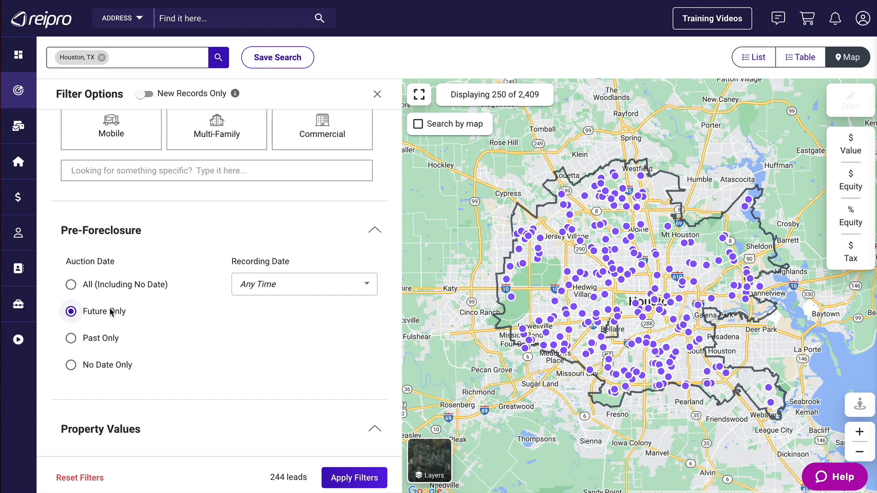
click(289, 285)
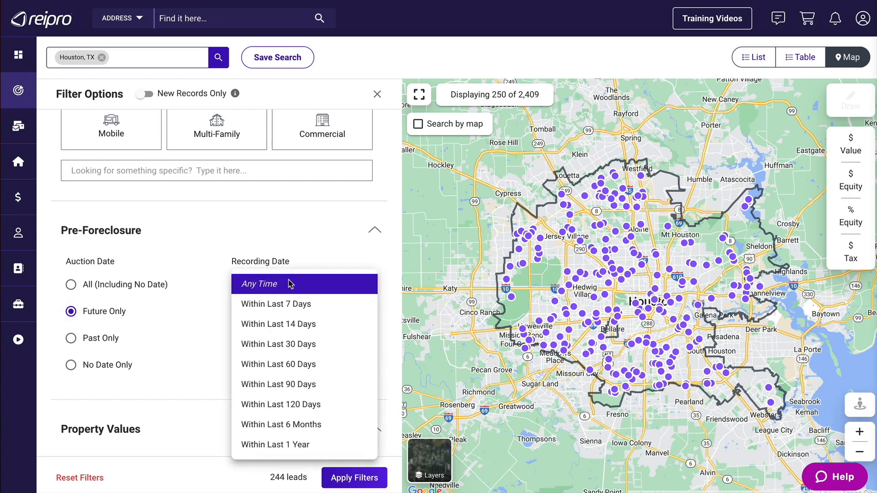
click(295, 239)
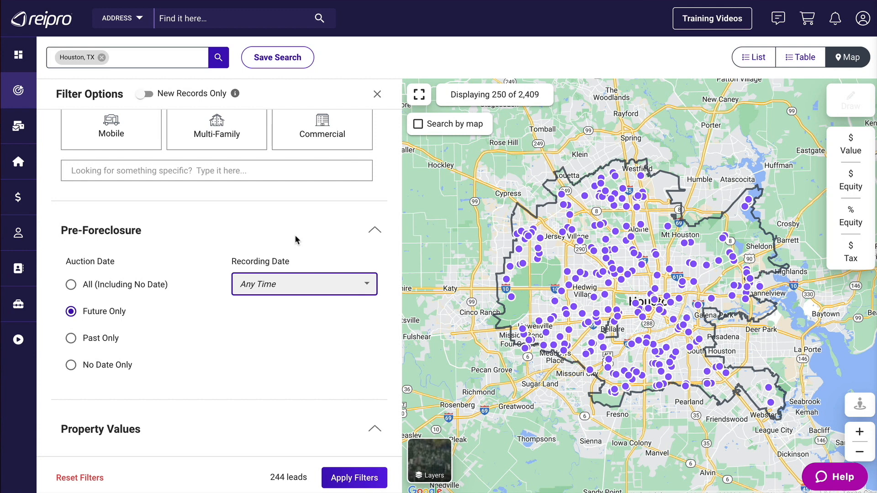
Set the minimum potential equity to 30% and exclude HELOCs and reverse mortgages.
scroll(295, 235, down, 5)
scroll(294, 235, down, 1)
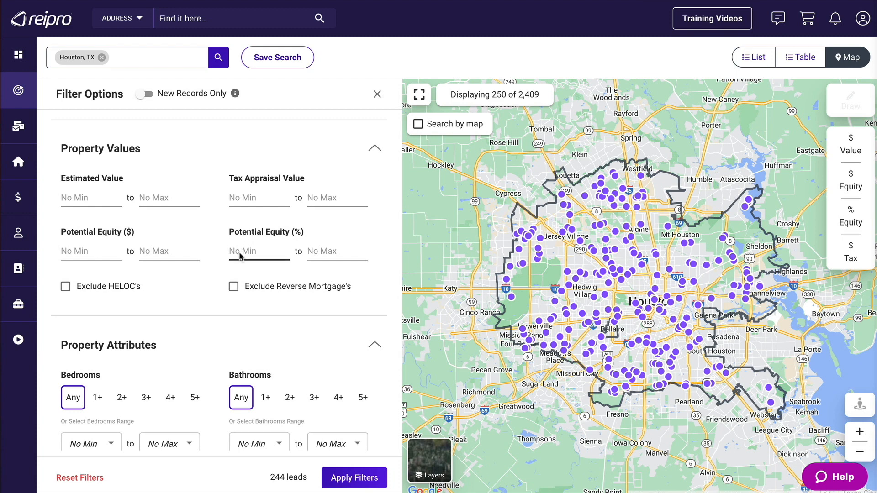
click(240, 255)
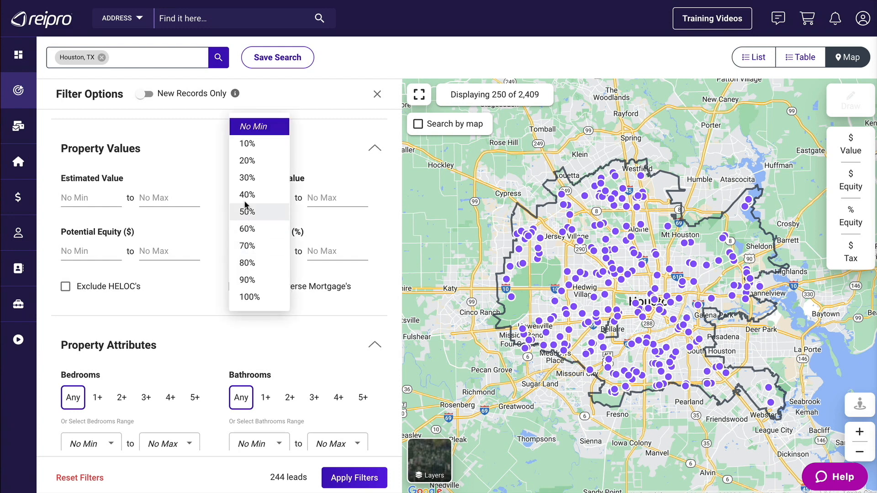
click(248, 178)
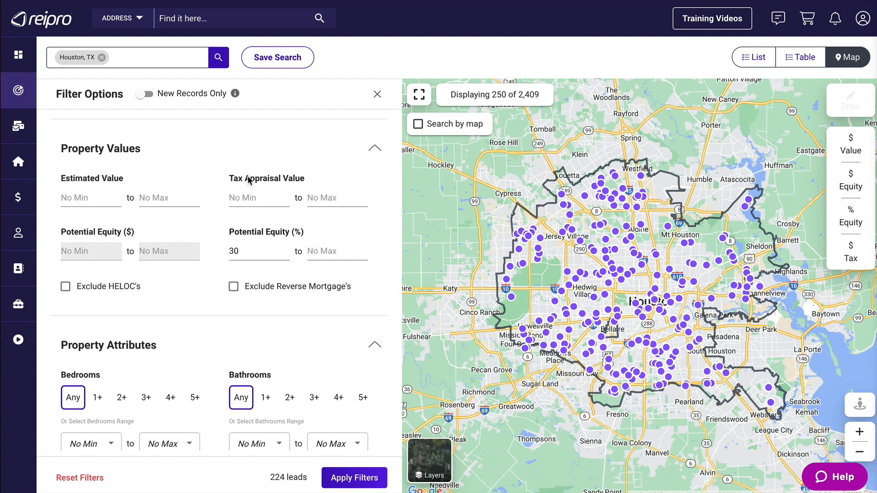
click(65, 286)
click(234, 287)
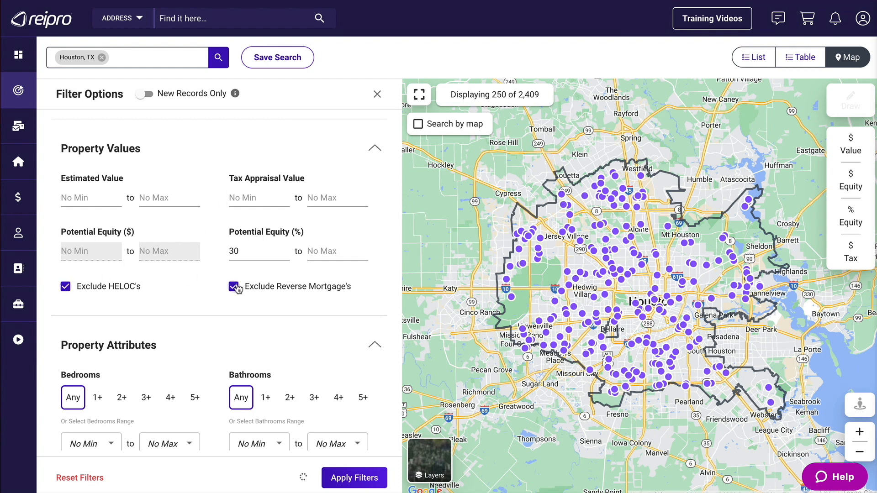
Restrict the owner filter to Individual Owned properties.
scroll(238, 269, down, 3)
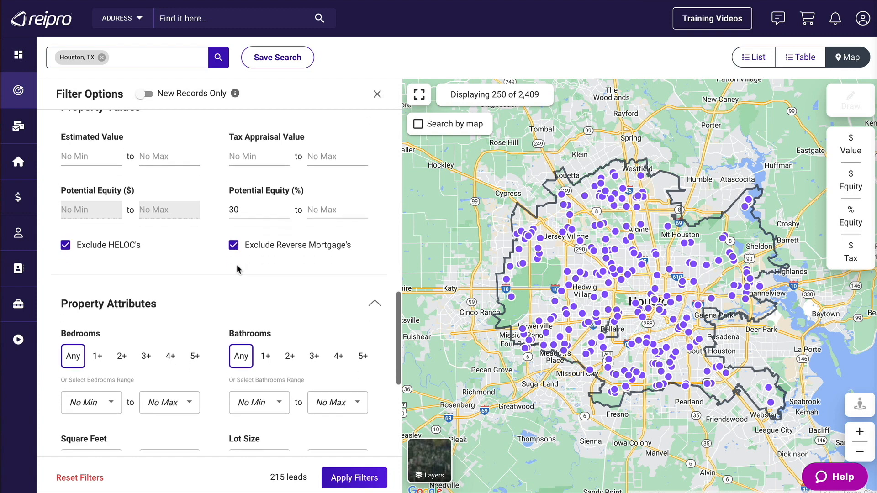
scroll(237, 269, down, 1)
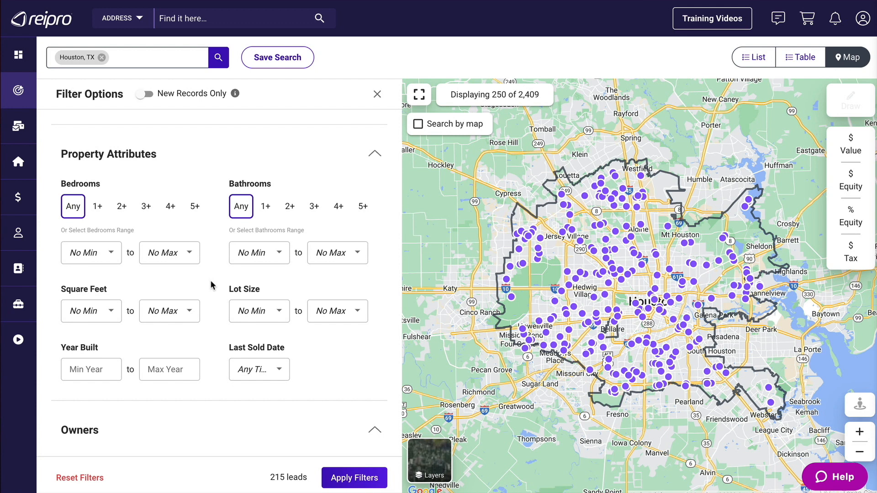
scroll(211, 285, down, 3)
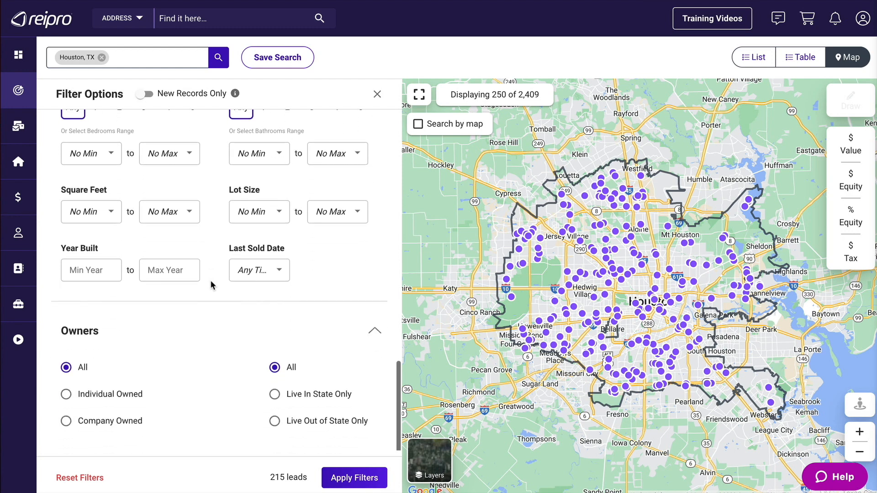
click(76, 392)
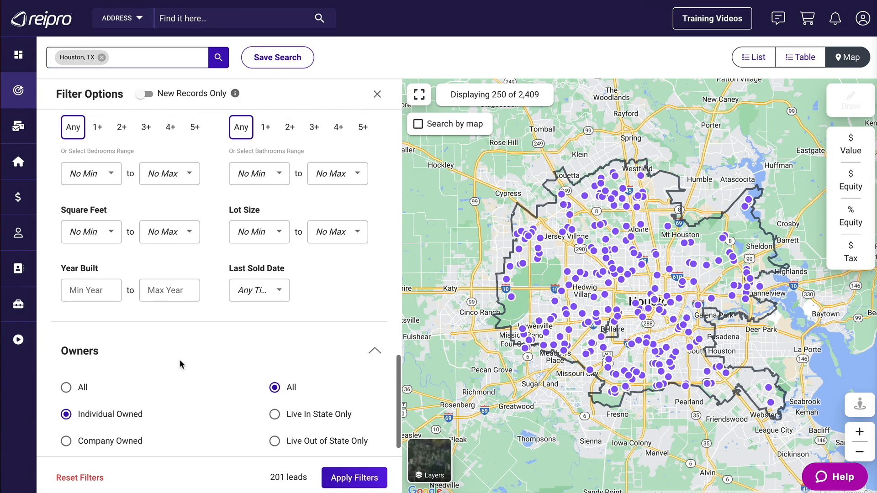
scroll(179, 360, up, 8)
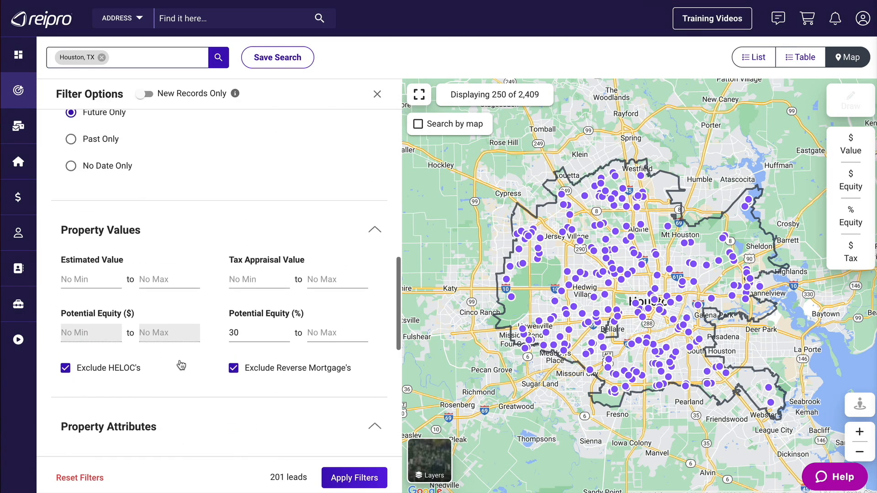
scroll(179, 360, up, 6)
scroll(157, 274, down, 7)
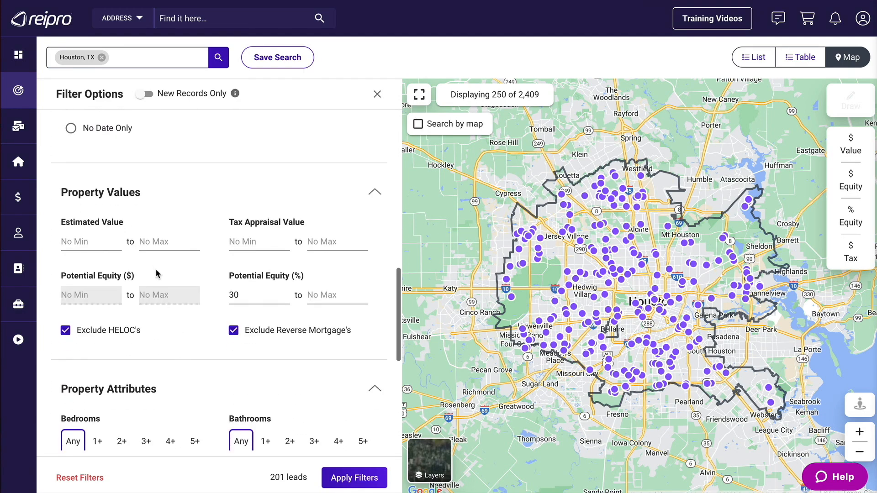
click(95, 242)
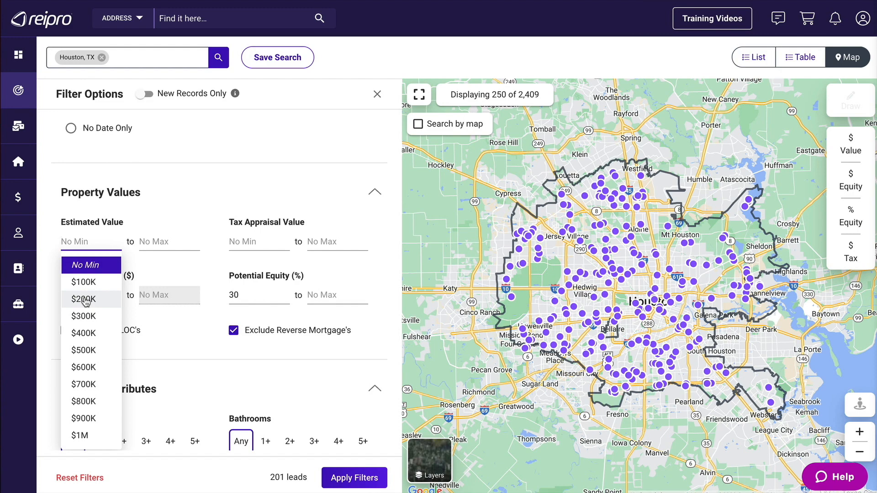
click(196, 210)
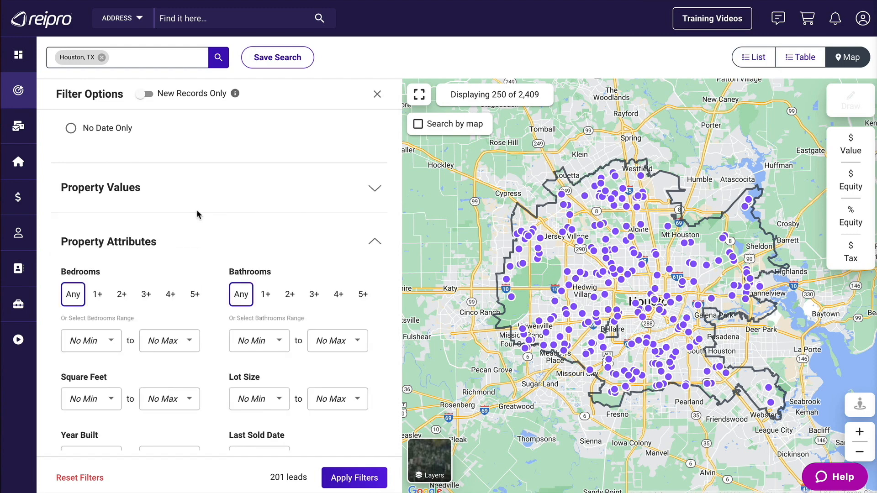
click(197, 201)
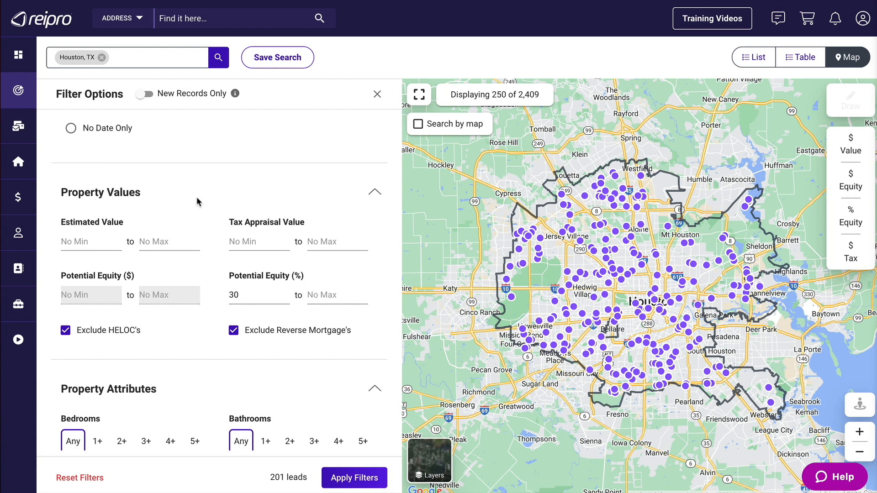
Apply the filters and search by map, moving the search area north to The Woodlands and Spring.
click(350, 478)
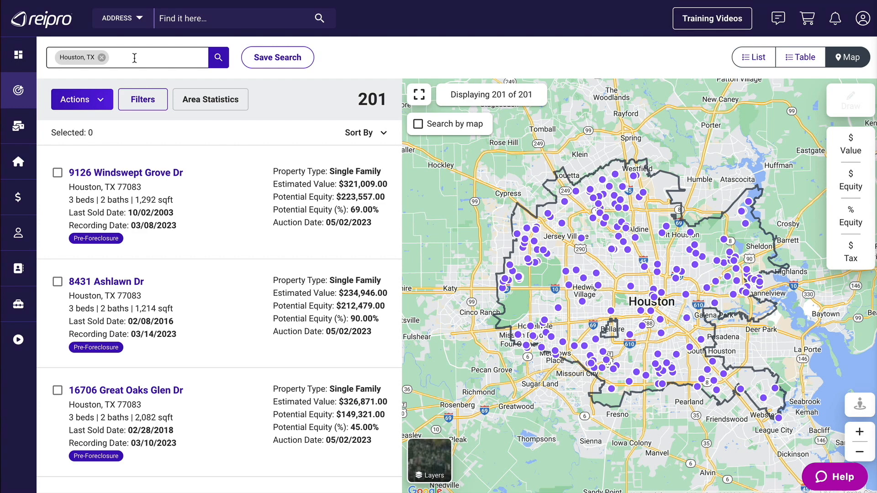
click(418, 126)
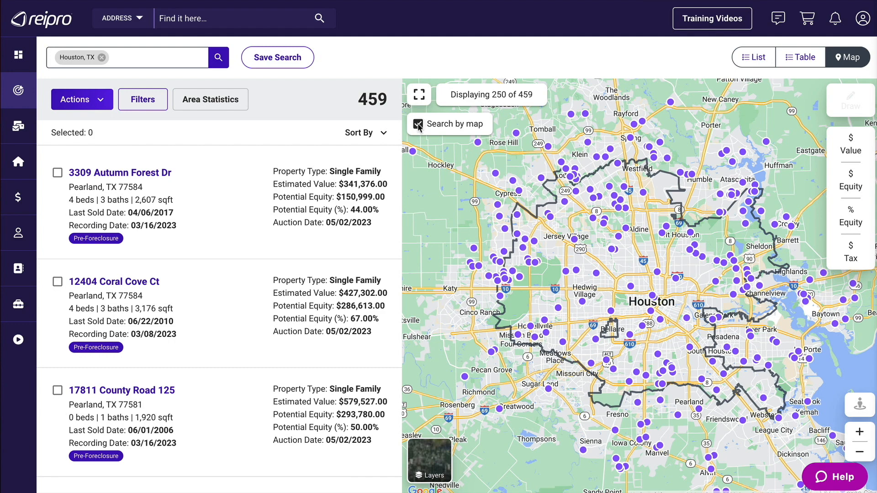
drag(586, 150, 591, 234)
click(592, 233)
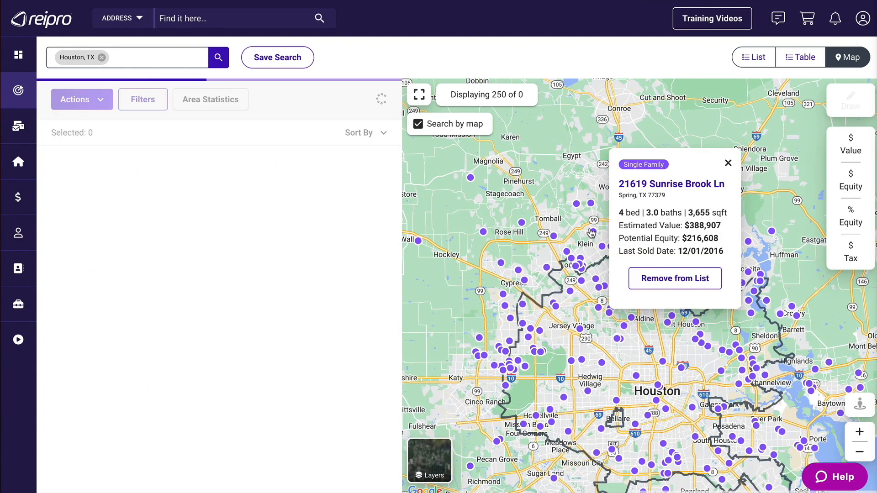
click(726, 162)
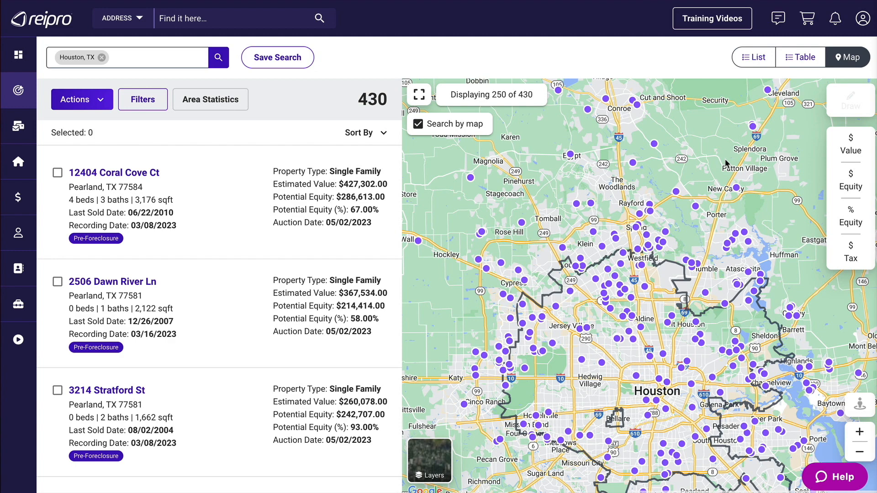
click(860, 432)
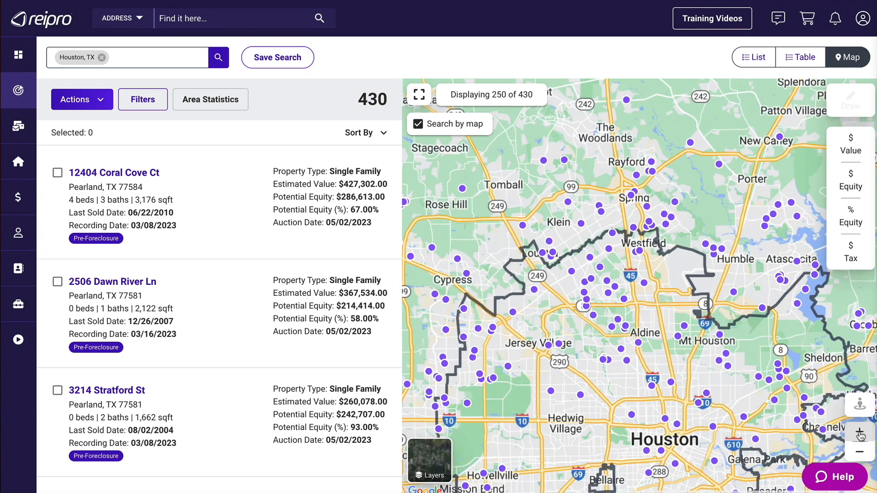
drag(708, 122, 719, 255)
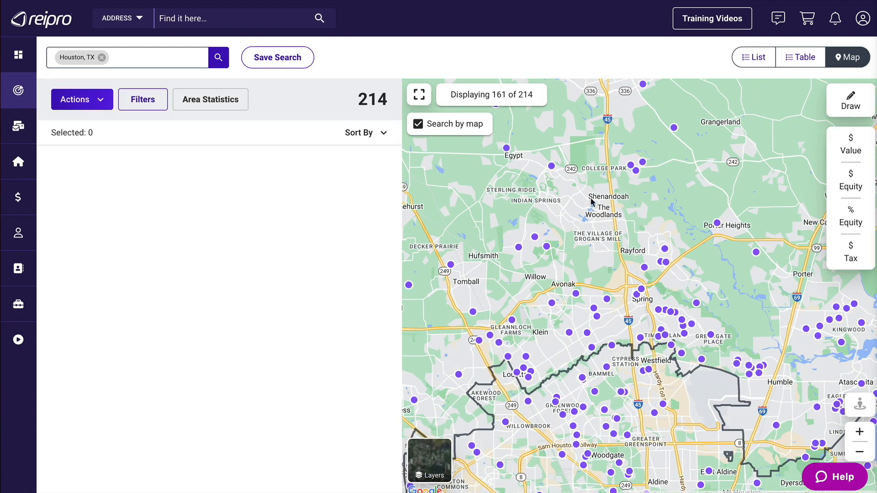
Draw a freehand search shape on the full-screen map enclosing the area north of Houston, from Conroe down to Aldine.
click(420, 95)
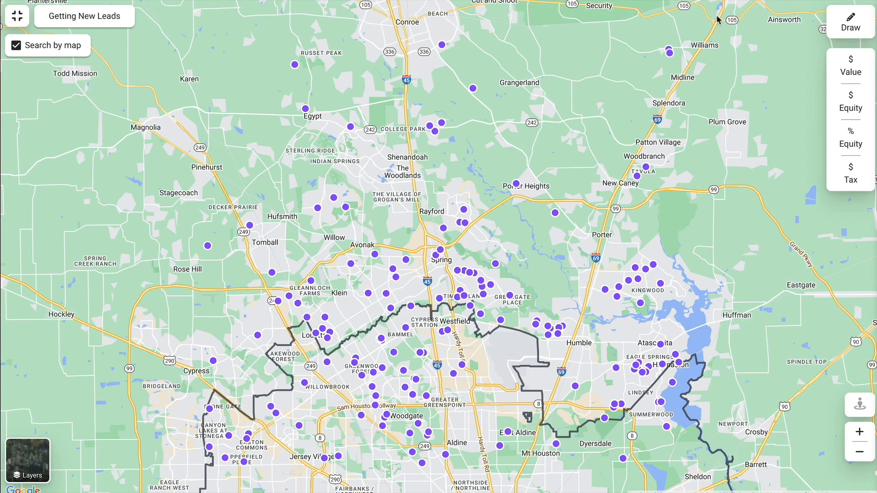
click(846, 18)
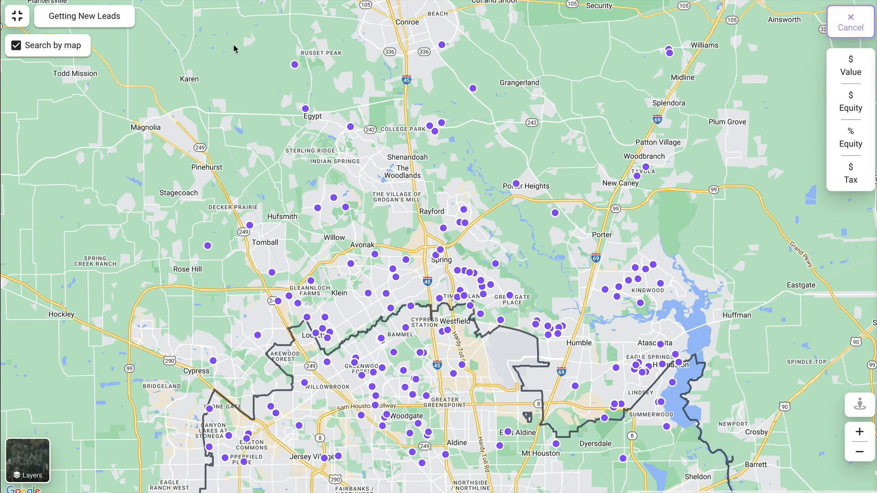
click(225, 57)
mouse_move(132, 237)
mouse_down()
mouse_move(175, 424)
mouse_move(522, 452)
mouse_move(670, 413)
mouse_move(697, 52)
mouse_move(329, 12)
mouse_move(225, 59)
mouse_up()
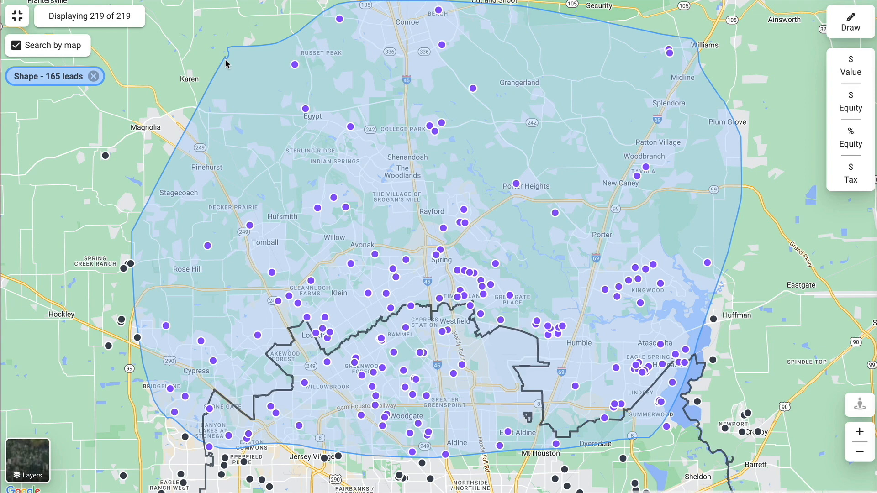
click(17, 16)
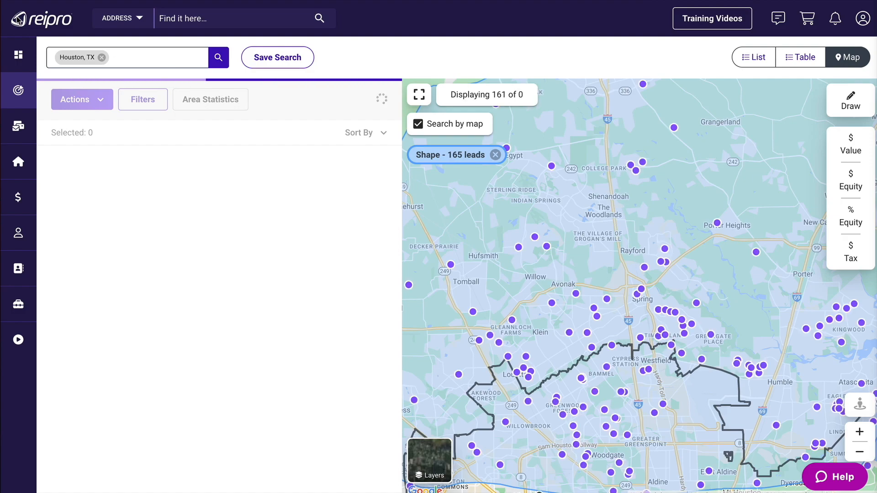
click(855, 453)
click(855, 453)
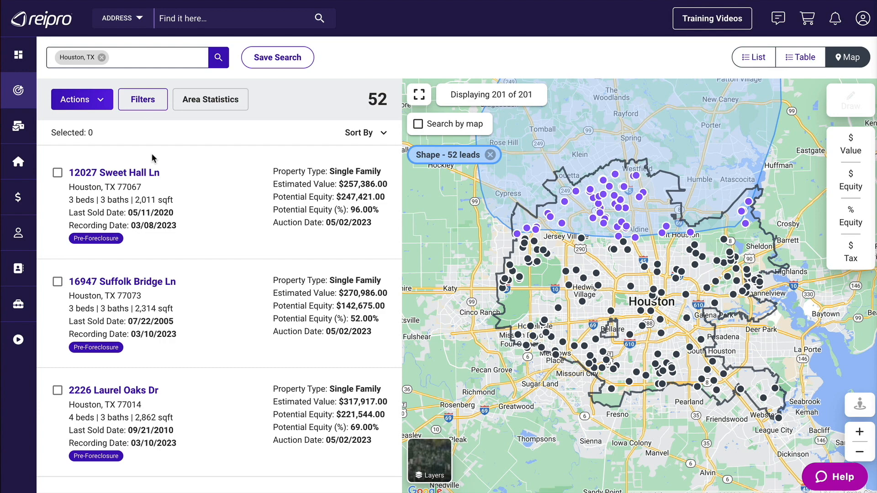
Select all leads inside the drawn shape.
click(100, 101)
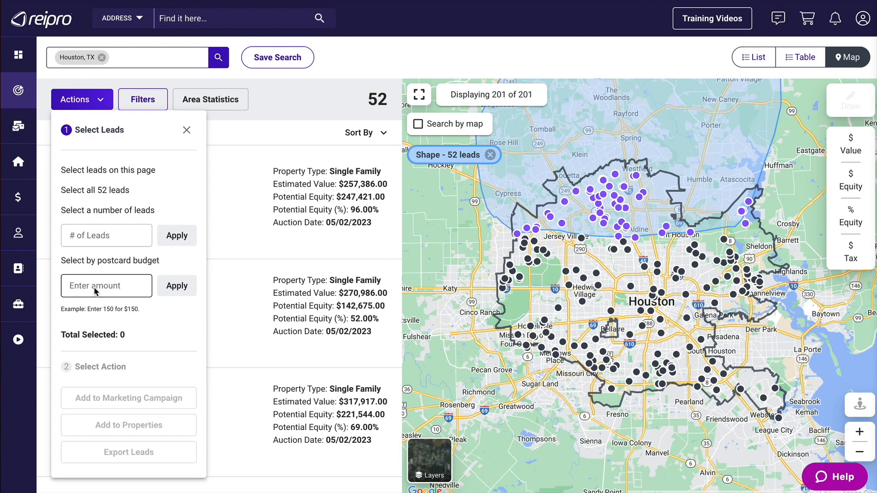
click(103, 192)
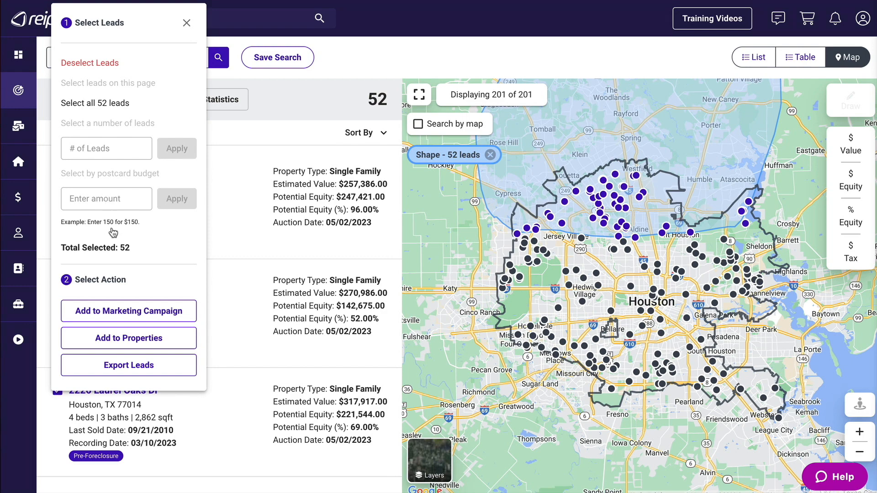
click(127, 312)
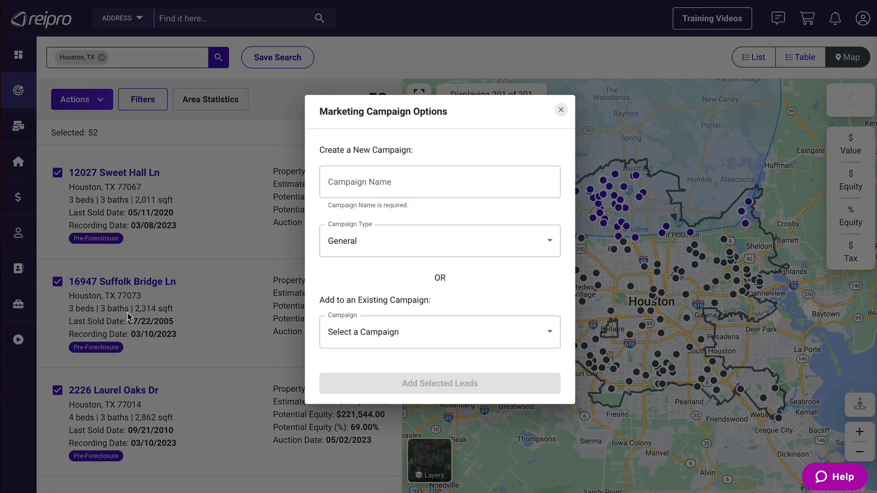
click(365, 182)
text(H)
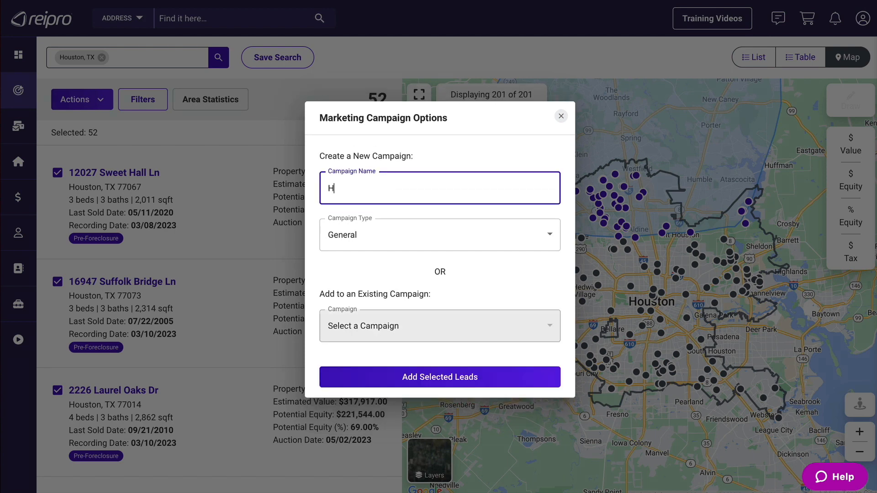
text(ouston Pre-foreclosures)
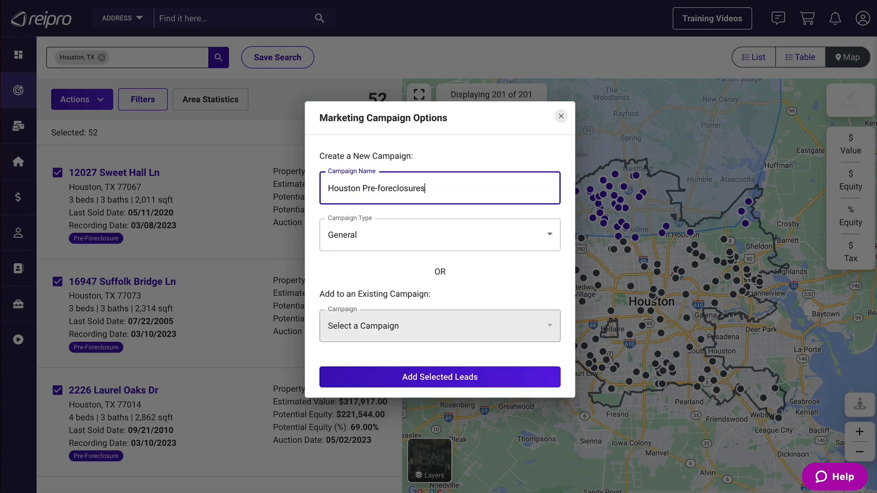
click(364, 237)
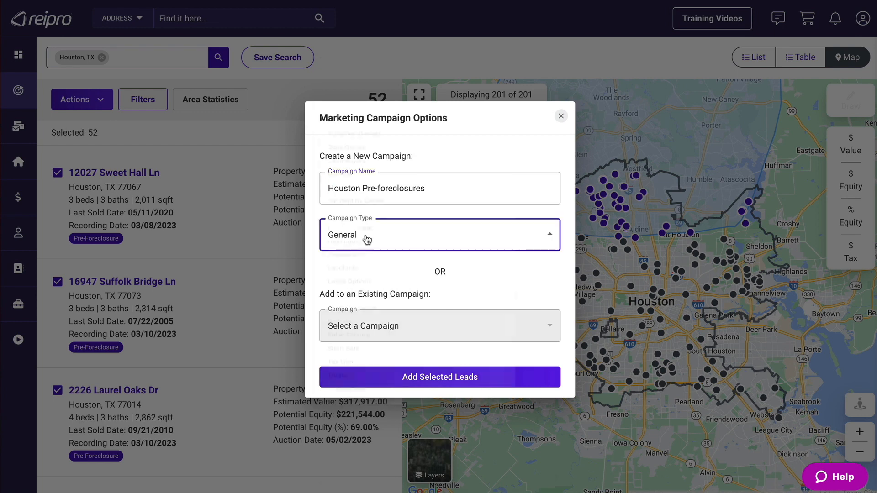
click(358, 344)
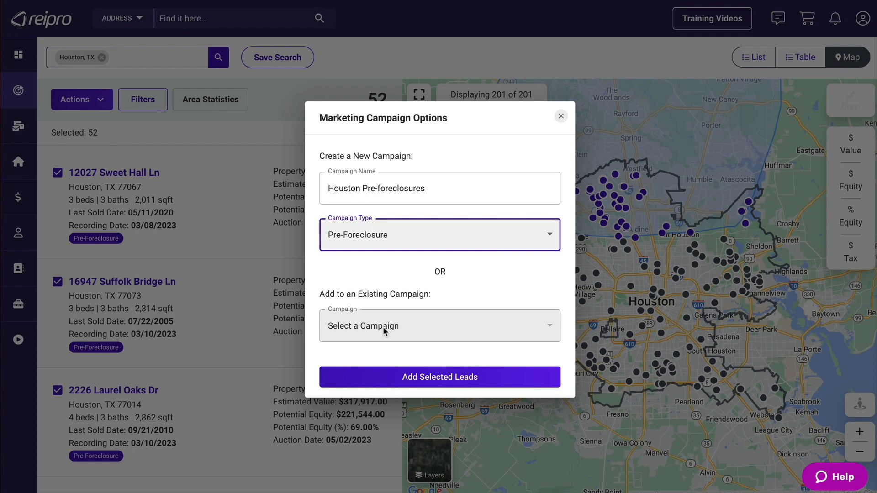
click(561, 116)
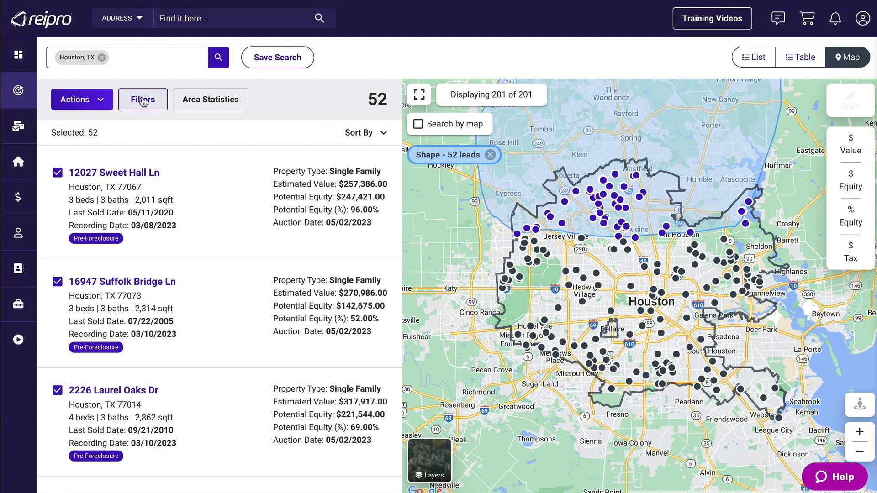
Turn on New Records Only in the lead filter options.
click(143, 101)
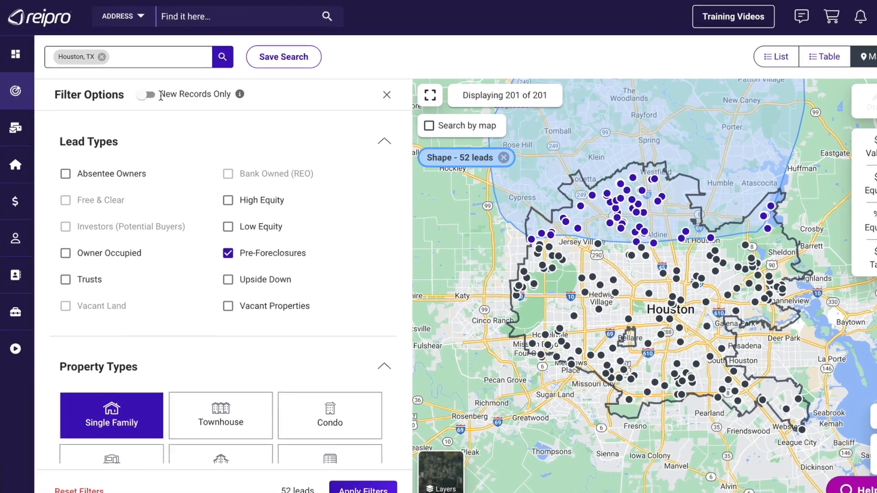
drag(161, 97, 226, 97)
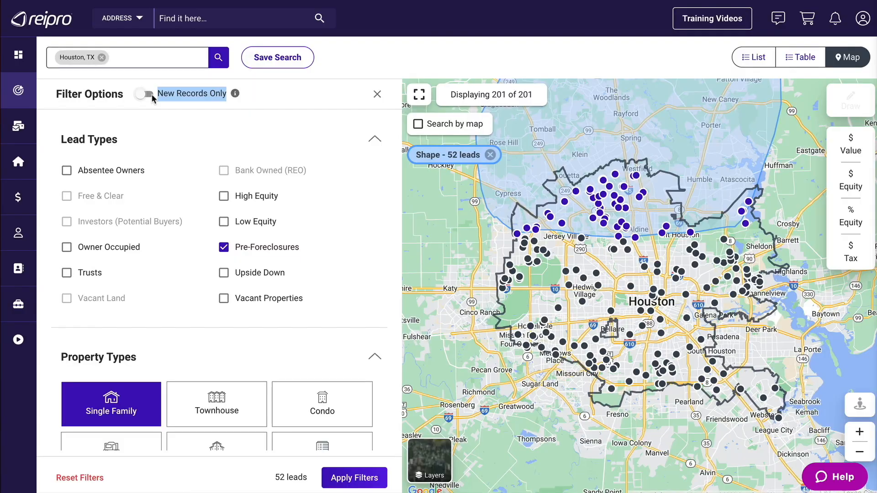
click(151, 94)
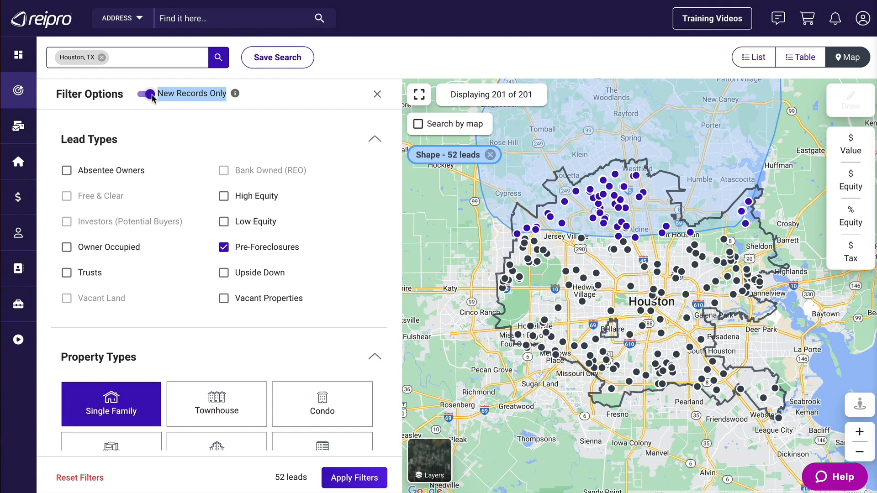
Save the search under the name "Houston Pre-foreclosures".
click(280, 61)
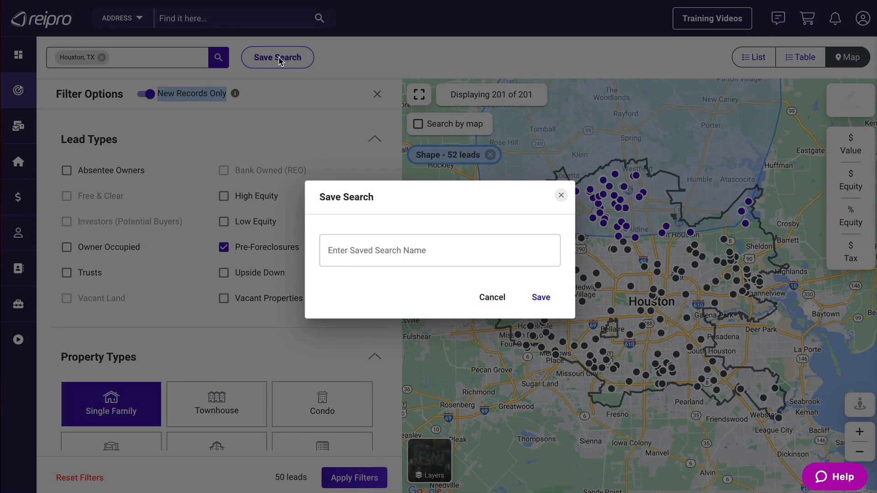
text(Houston Pre-foreclosures)
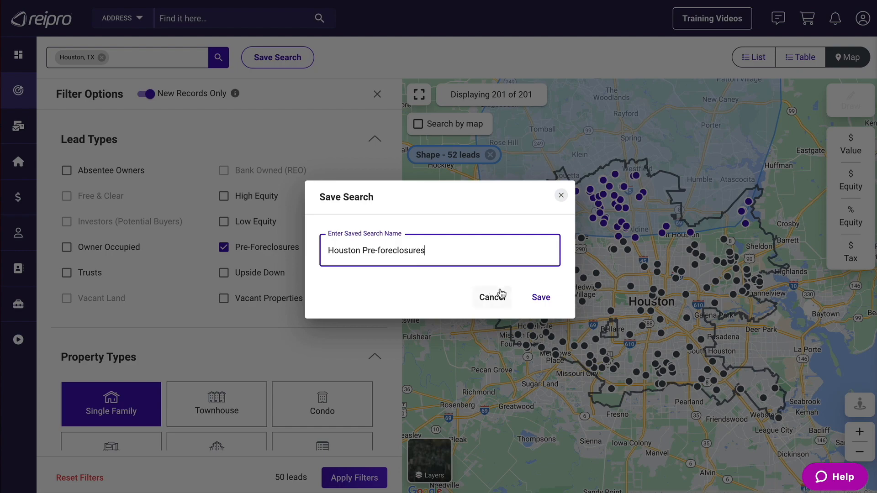
click(538, 297)
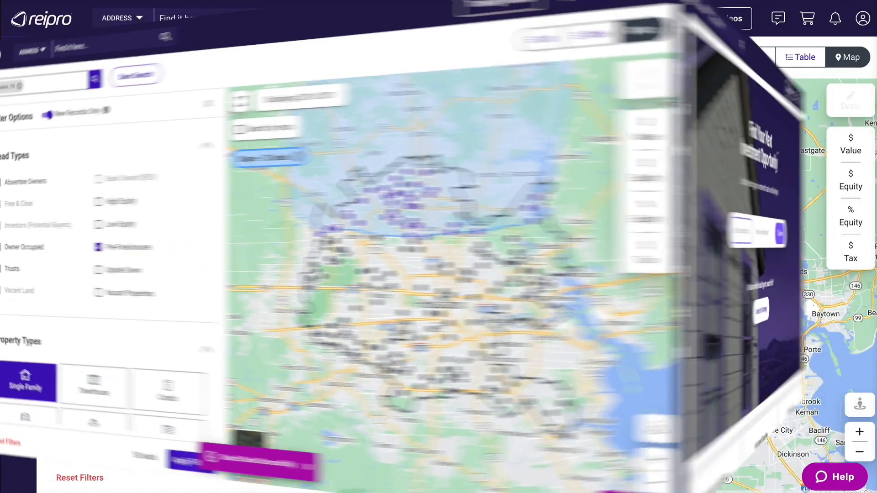
Run the "Houston Pre-foreclosures" search from the saved searches.
scroll(457, 246, down, 3)
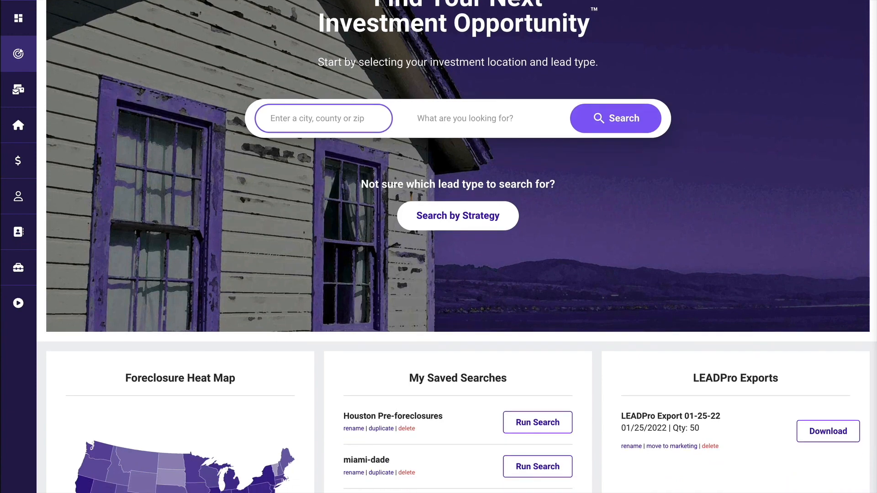
click(539, 424)
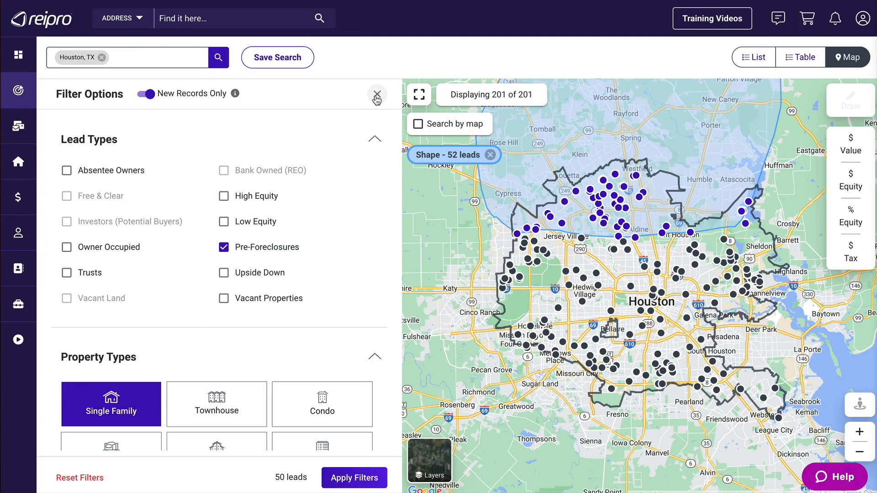
Add the selected leads to a new marketing campaign named "Houston Pre-foreclosures" with the campaign type Pre-Foreclosure.
click(375, 94)
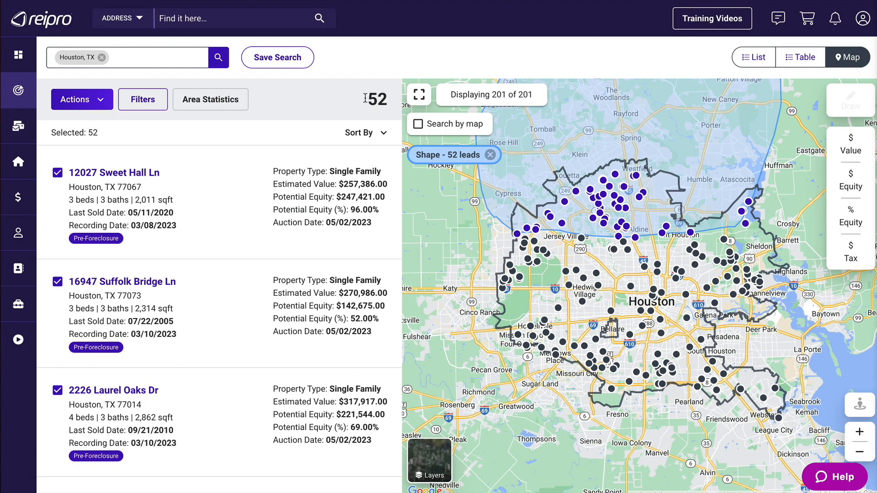
click(76, 101)
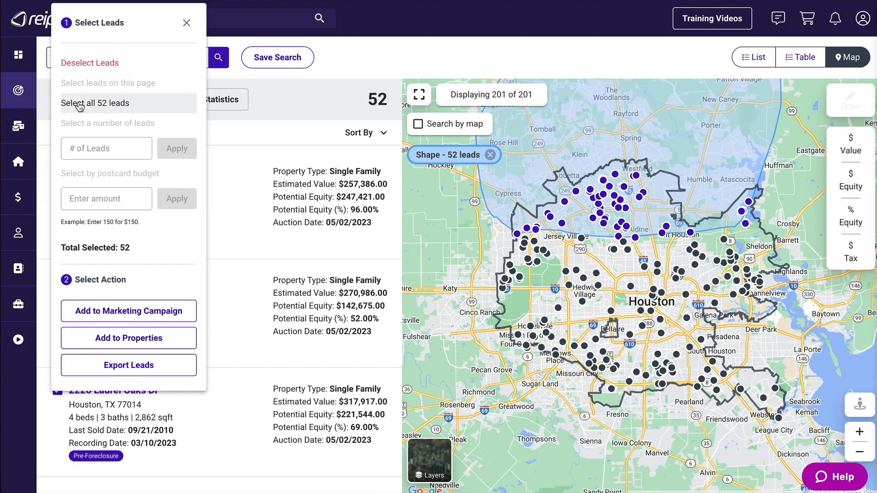
click(127, 314)
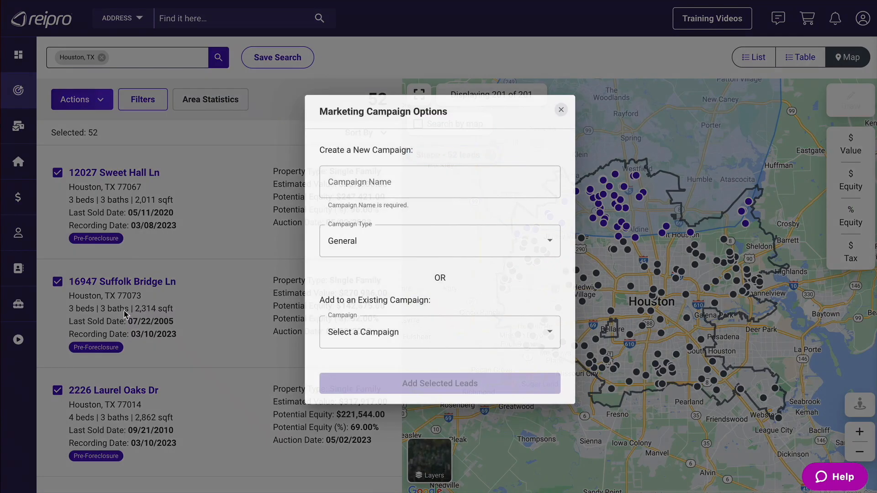
click(385, 184)
text(Houston Pre-foreclosures)
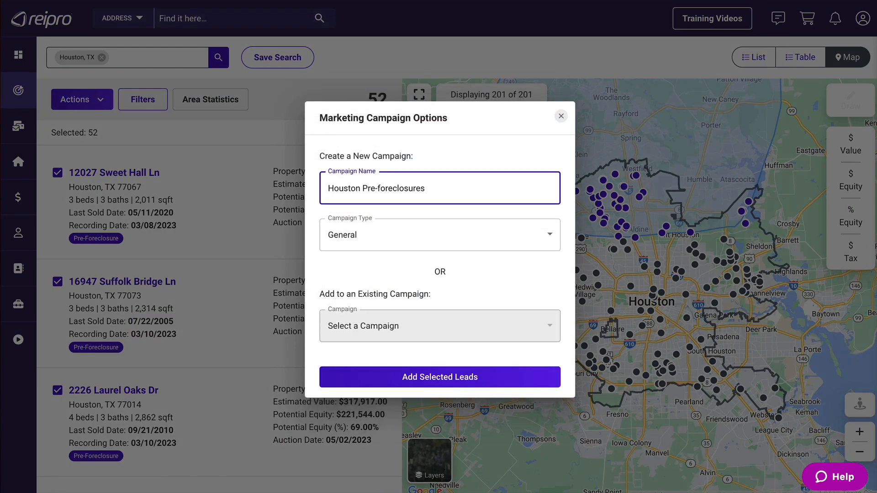
click(416, 234)
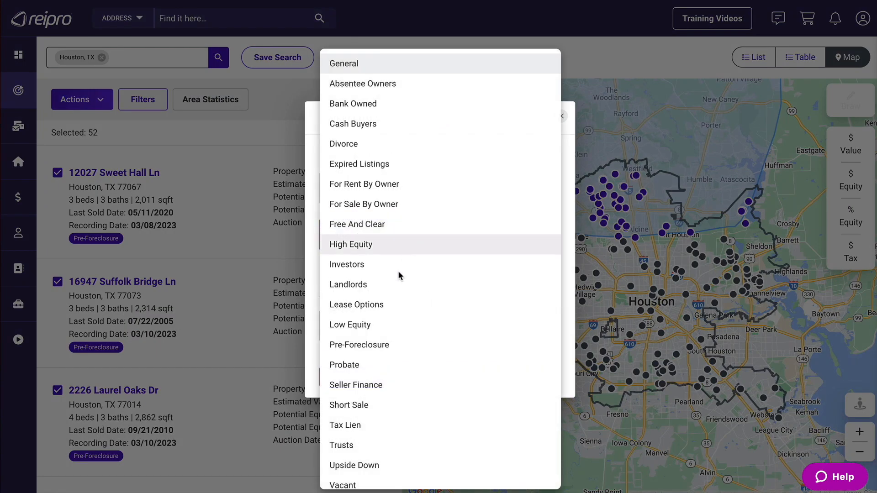
click(373, 344)
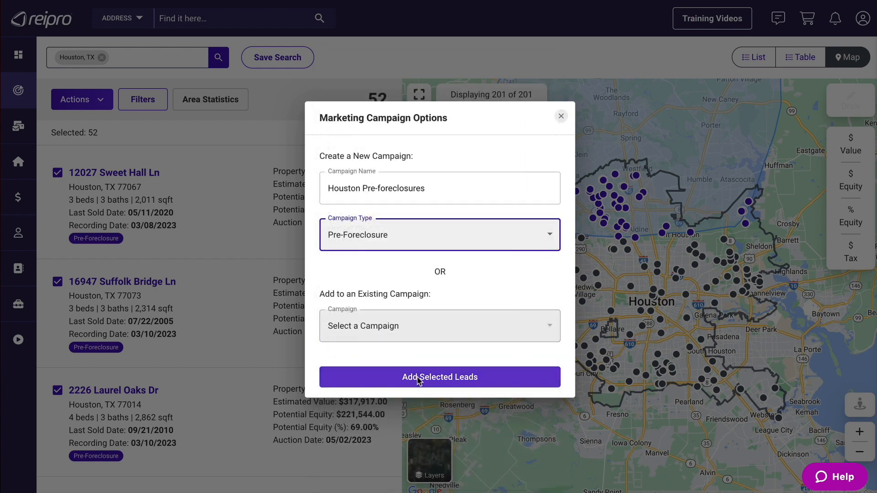
click(421, 377)
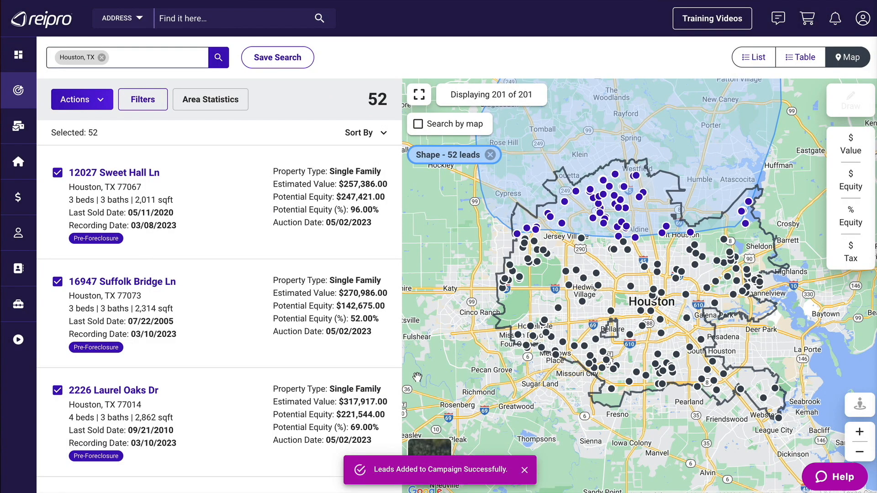
Open the "Houston Pre-foreclosures" marketing campaign and sort its properties by auction date, earliest first.
mouse_move(25, 130)
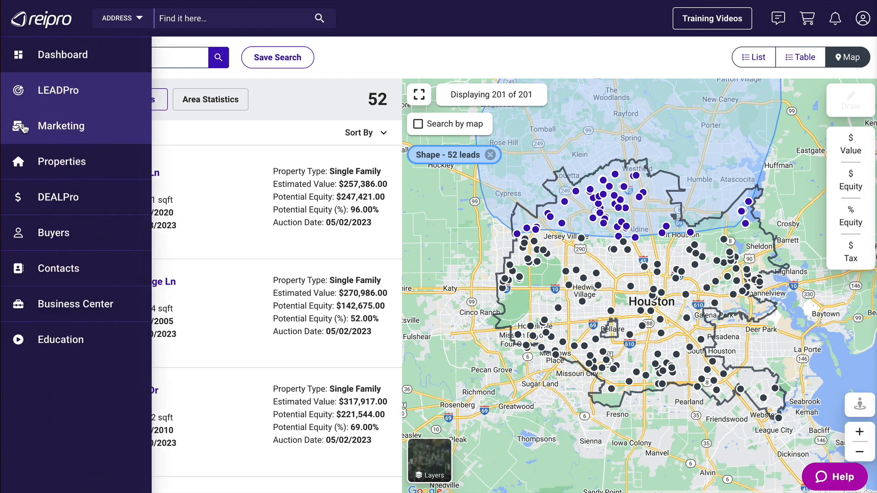
click(62, 130)
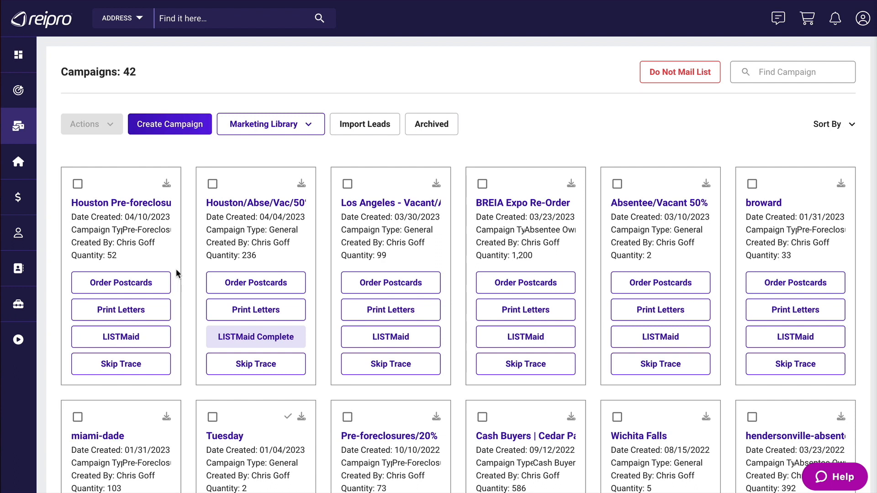
click(111, 204)
click(640, 184)
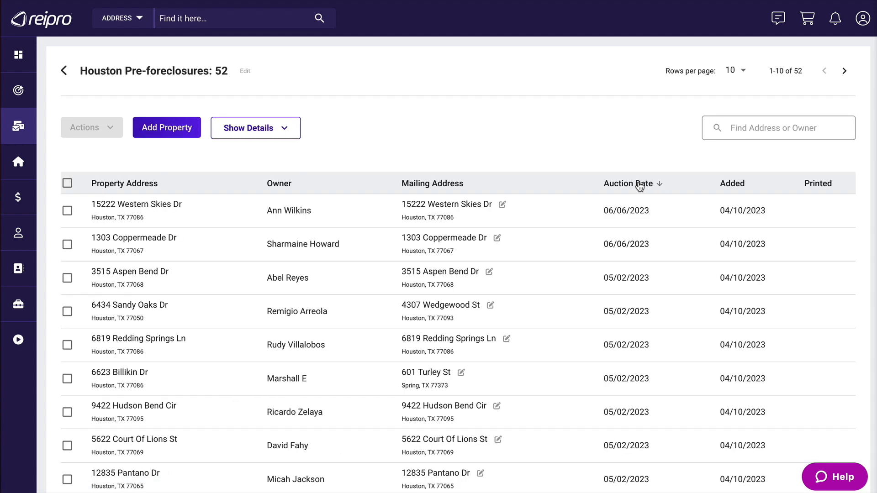
click(640, 184)
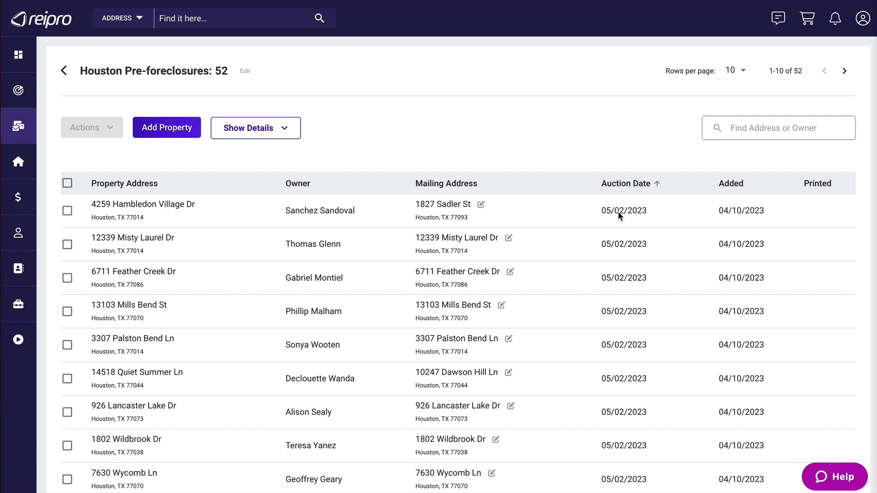
Examine the actions available for the first property in the campaign list, leaving it deselected.
click(67, 211)
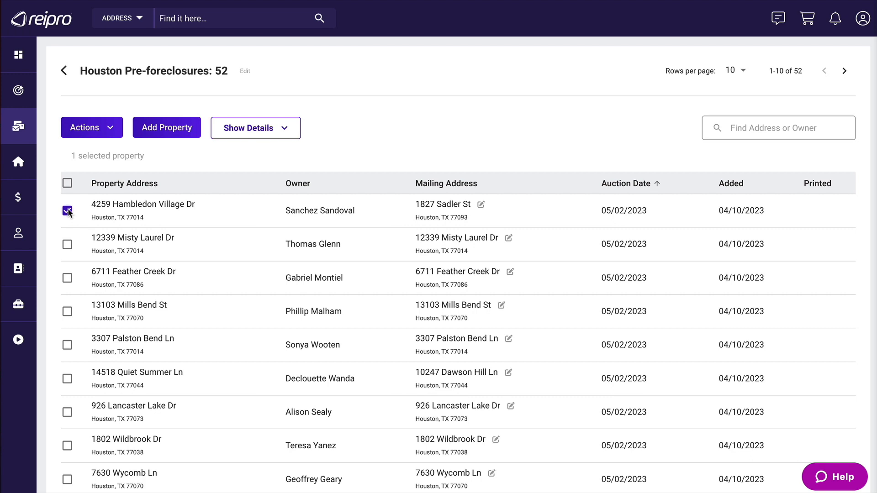
click(110, 131)
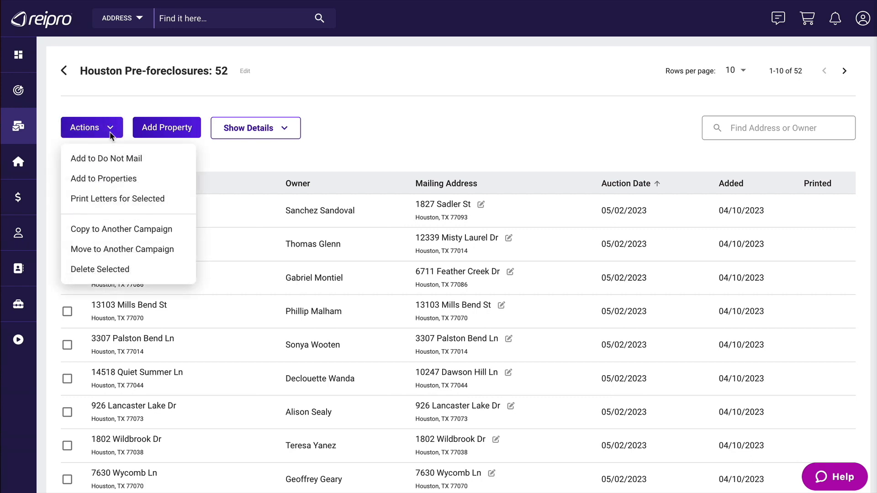
click(233, 156)
click(67, 211)
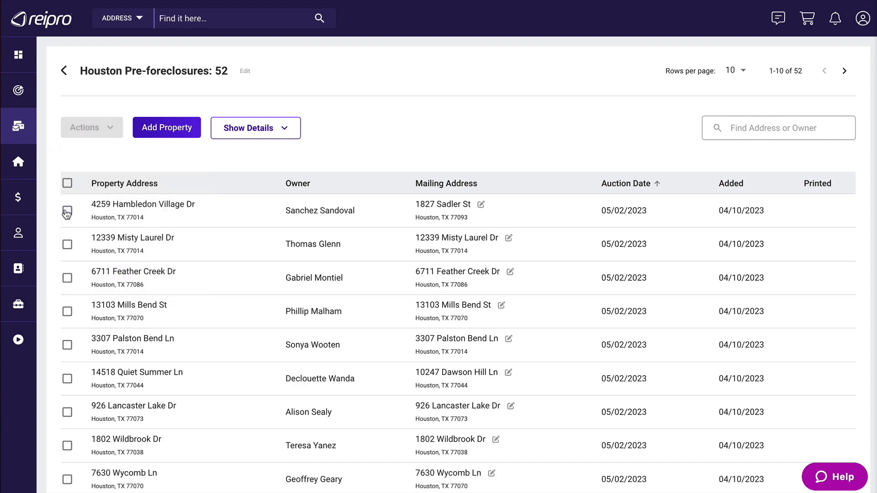
Start a postcard order for the "Houston Pre-foreclosures" campaign with the Single Mailer workflow and proceed to postcard selection.
click(64, 71)
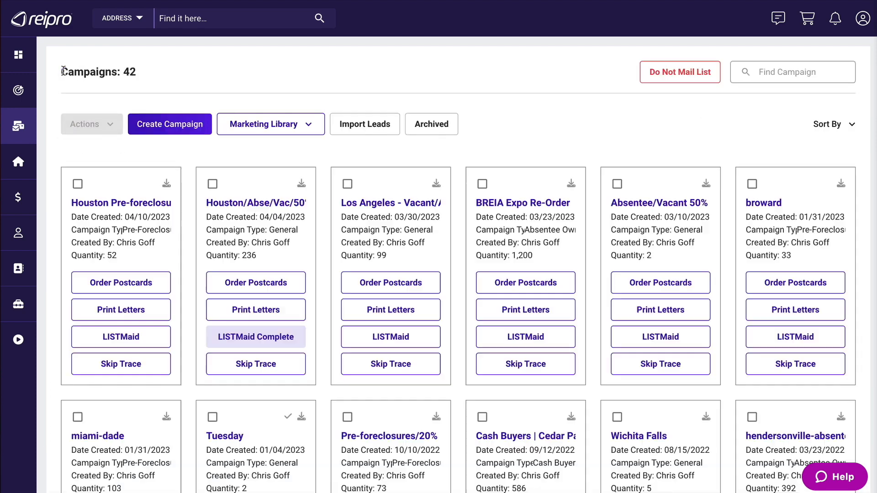
click(122, 283)
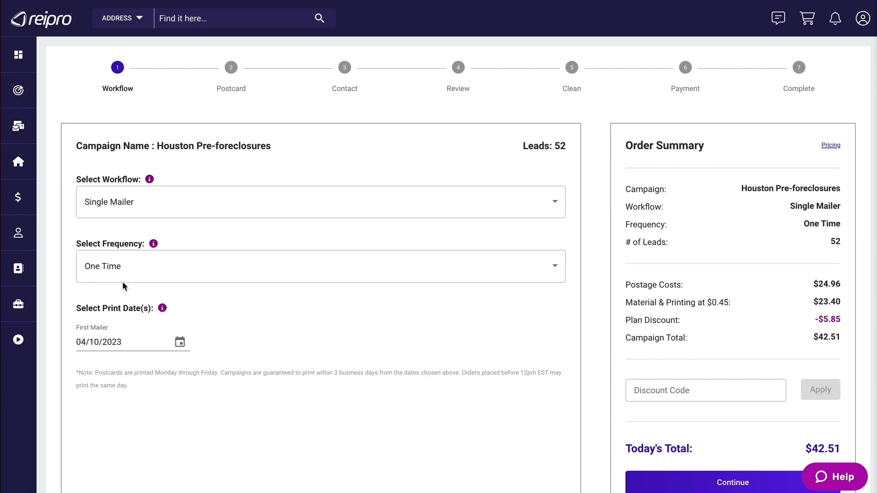
click(145, 208)
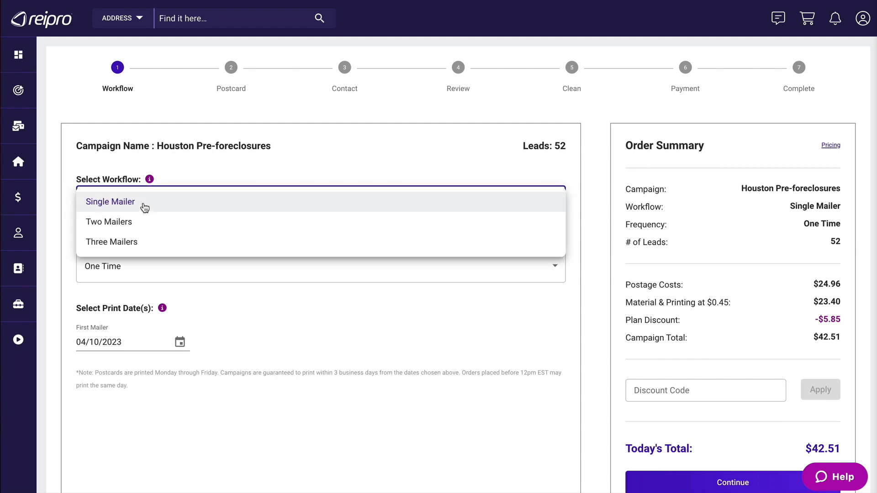
click(170, 178)
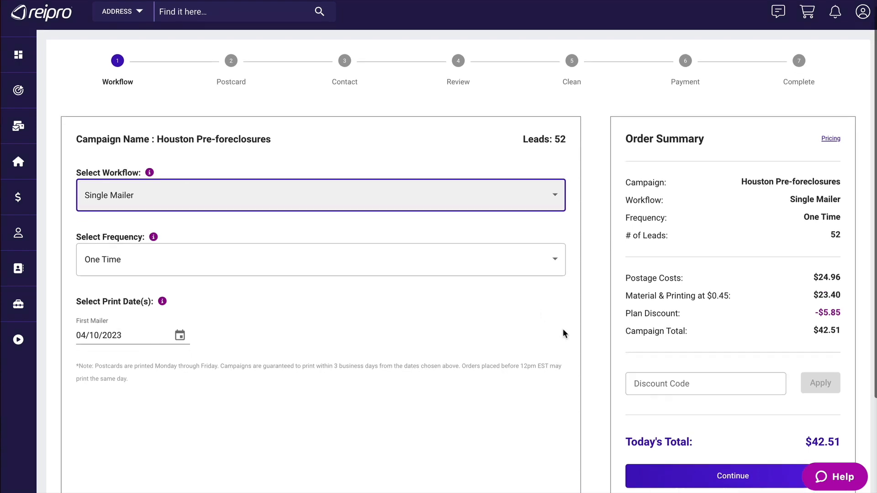
scroll(568, 331, down, 2)
click(717, 409)
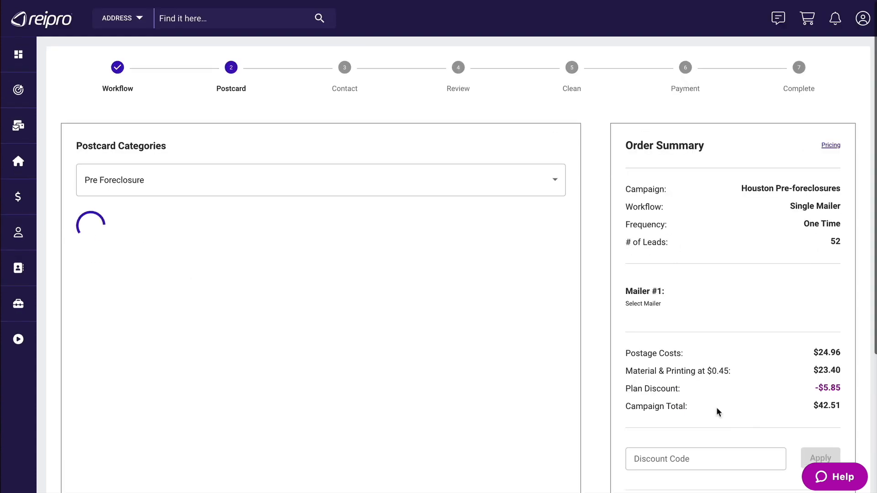
Choose the Pre-Foreclosure #3 postcard as the first mailer and proceed to the contact details.
scroll(566, 376, down, 1)
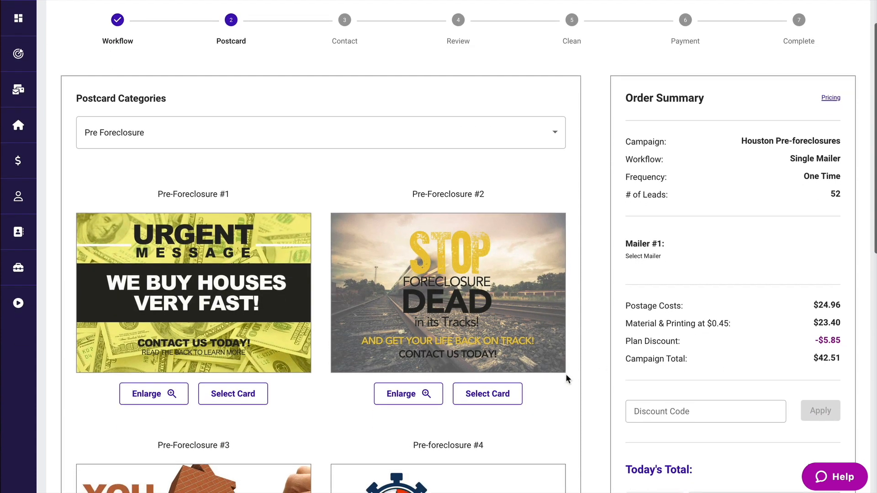
scroll(565, 373, down, 5)
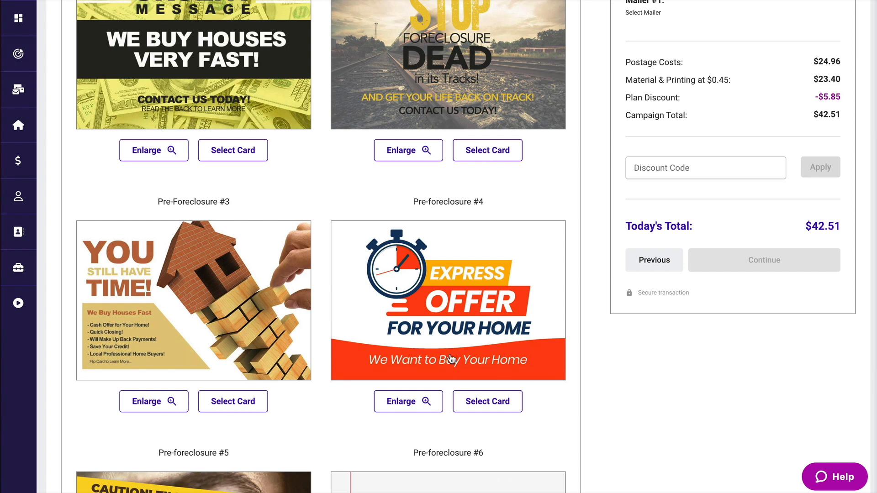
click(230, 403)
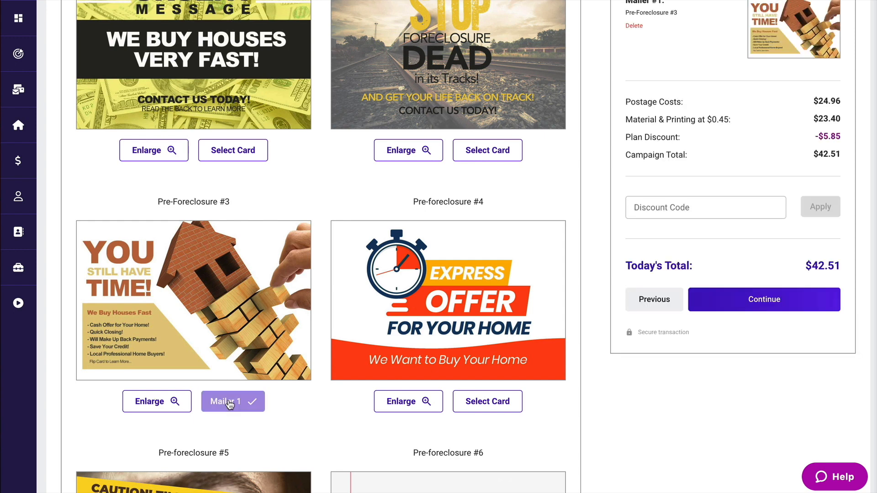
click(736, 301)
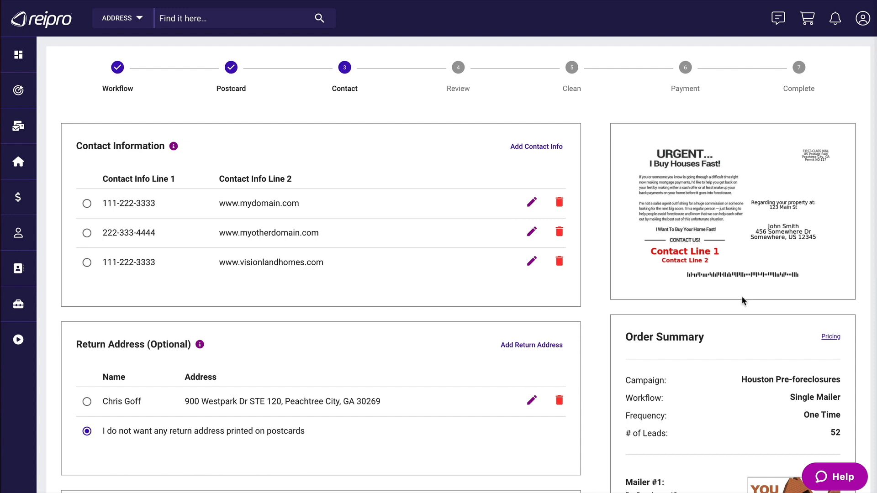
click(87, 205)
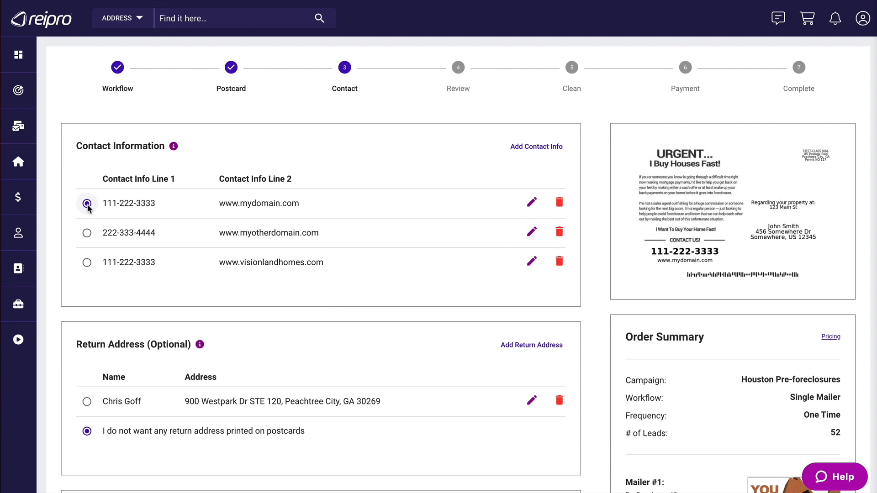
scroll(87, 204, down, 3)
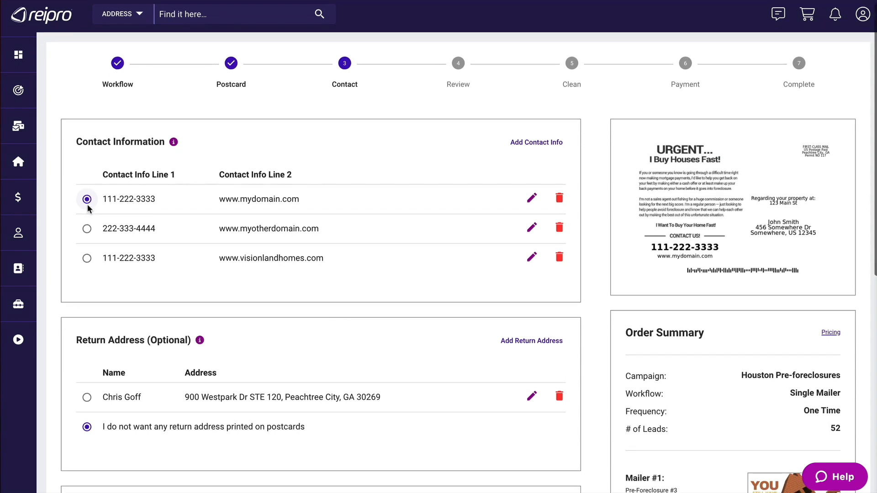
click(87, 265)
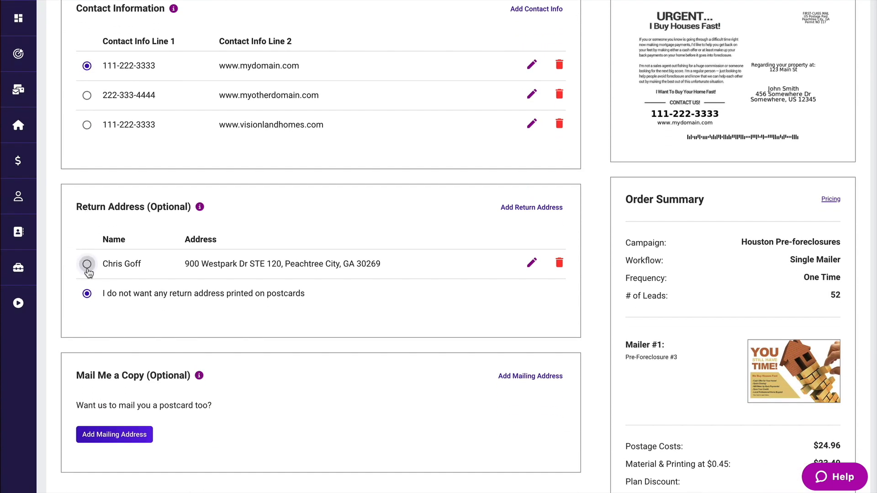
click(117, 435)
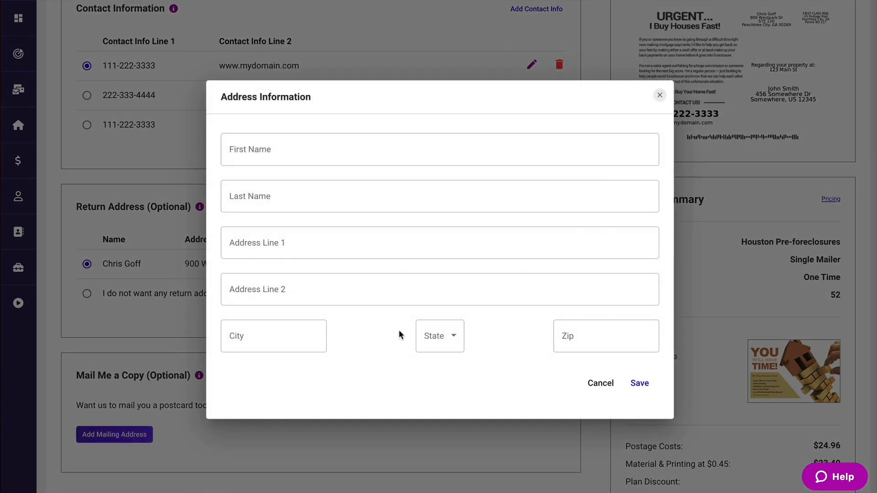
click(660, 95)
scroll(671, 231, down, 2)
scroll(671, 231, down, 5)
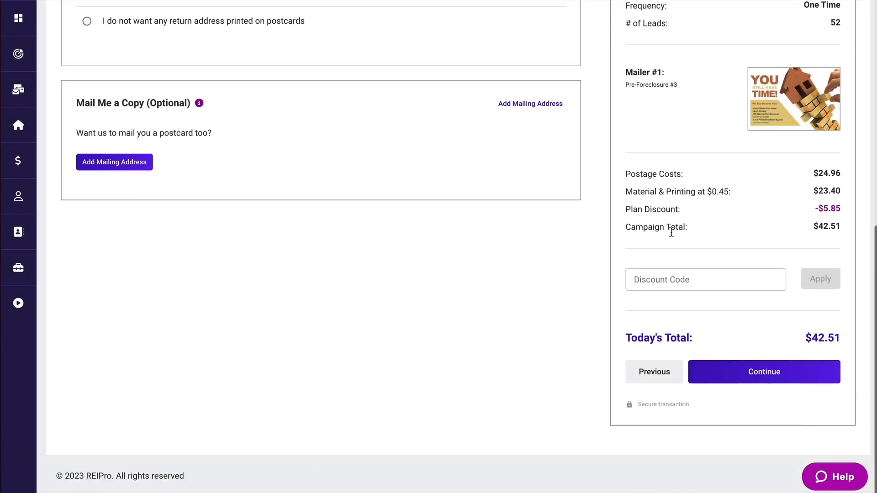
click(751, 371)
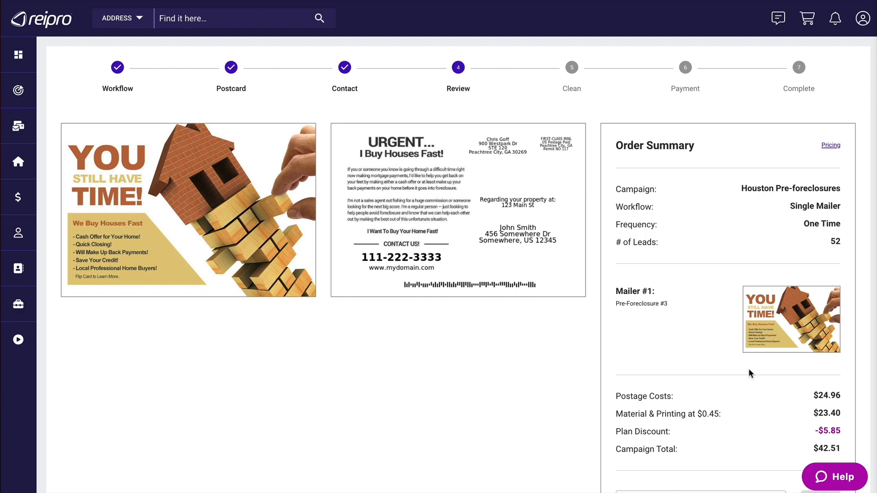
Approve the postcard's front and back and continue the order past the review stage.
scroll(748, 368, down, 5)
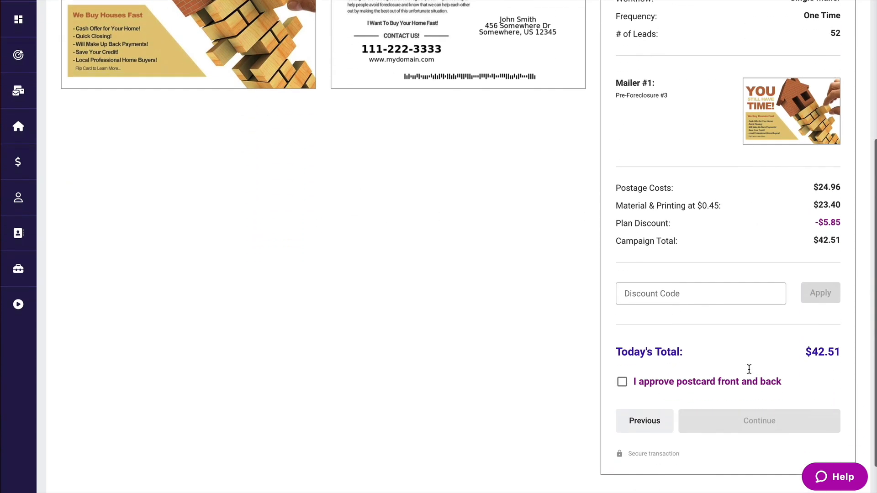
click(622, 350)
click(730, 387)
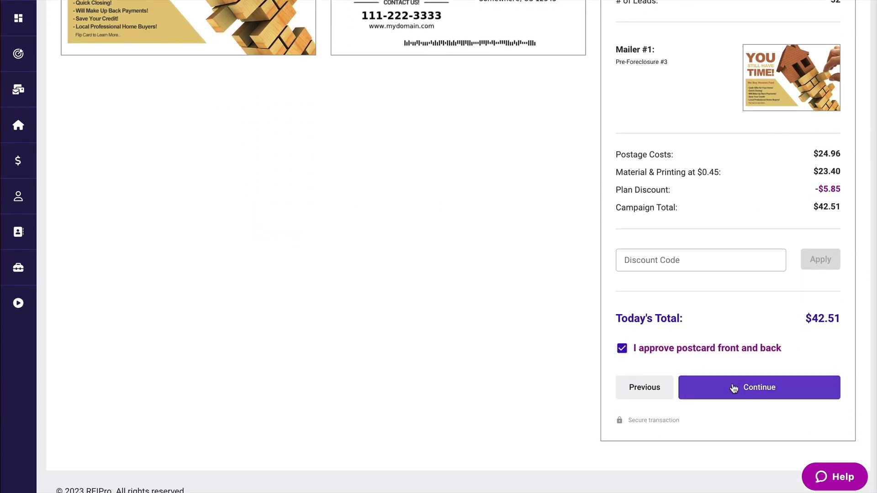